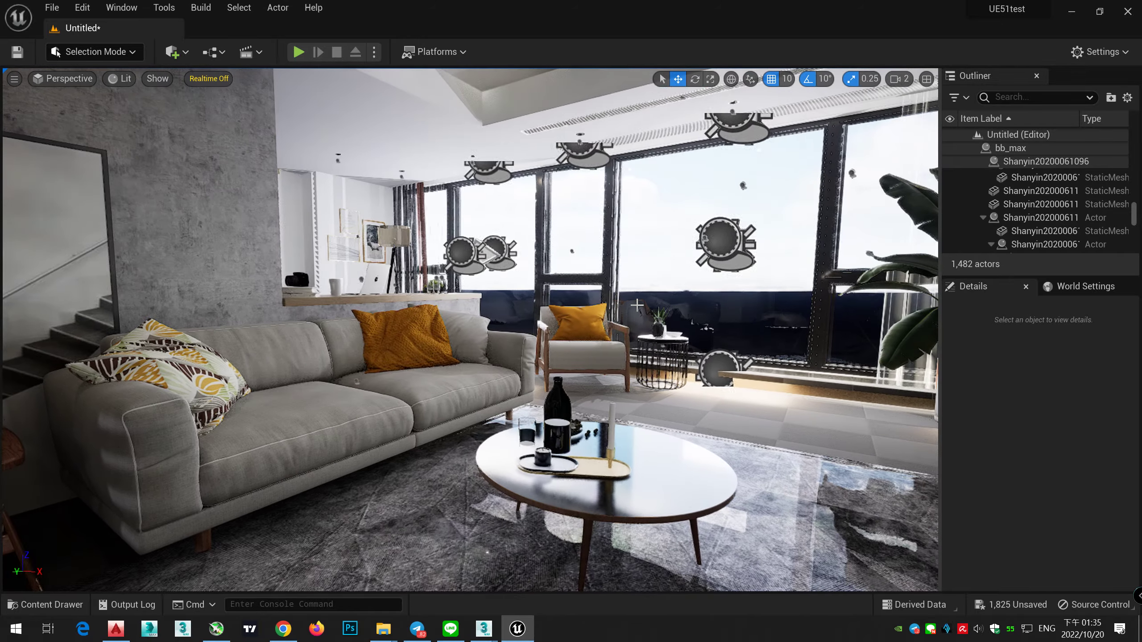
Step: Select the rug in the living room and open its material instance in a maximized editor
key(s)
key(w)
right_drag(638, 314, 613, 314)
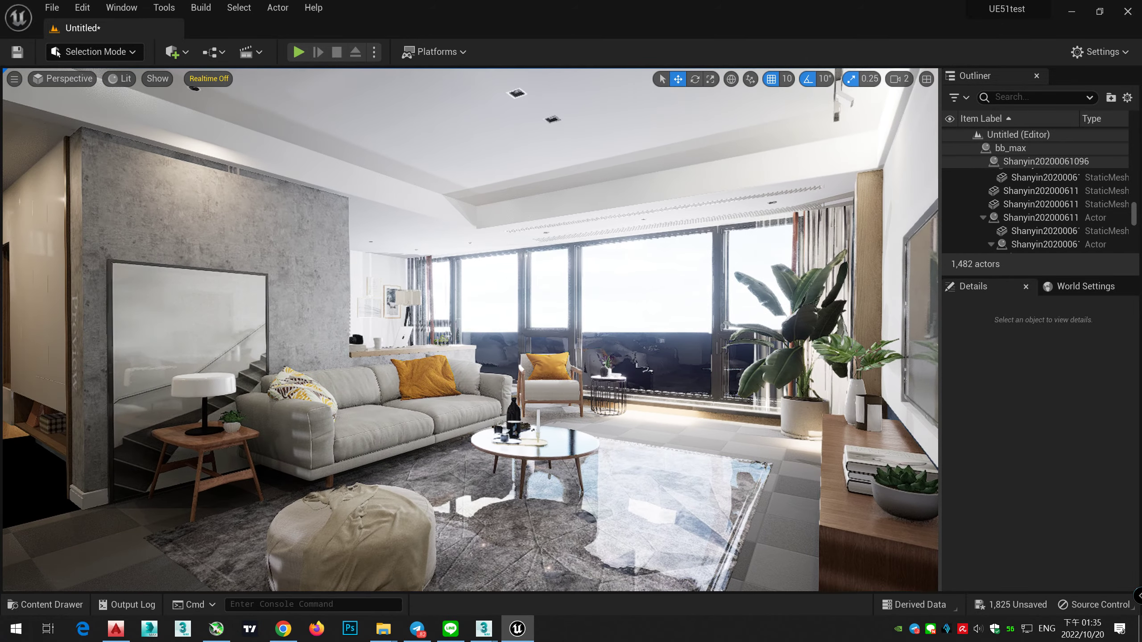
click(678, 441)
click(956, 376)
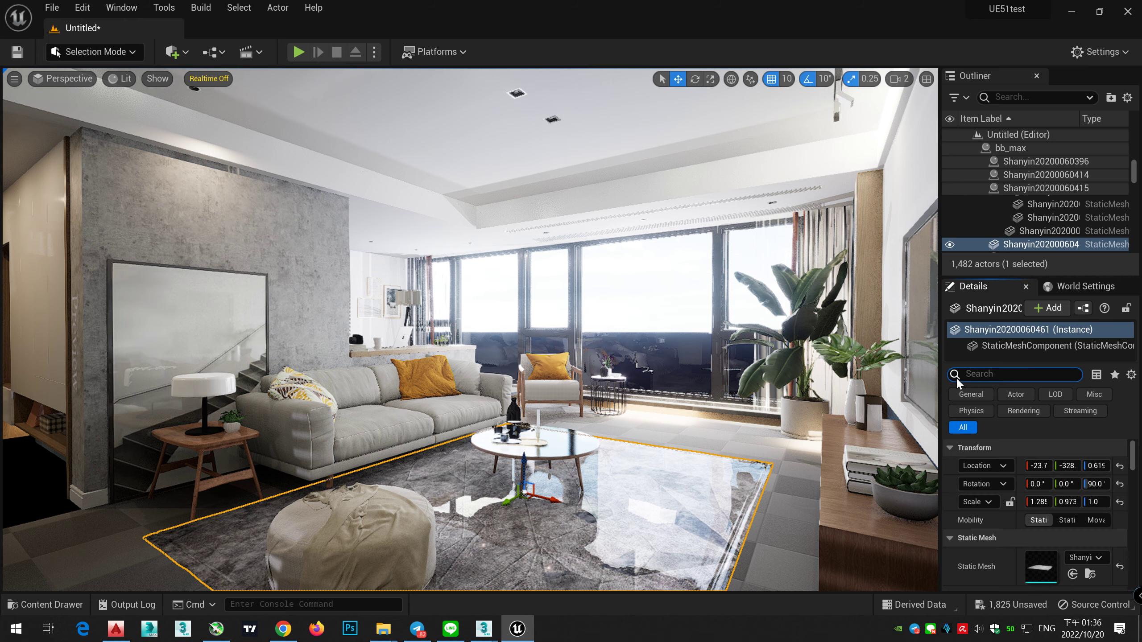
right_drag(628, 272, 665, 331)
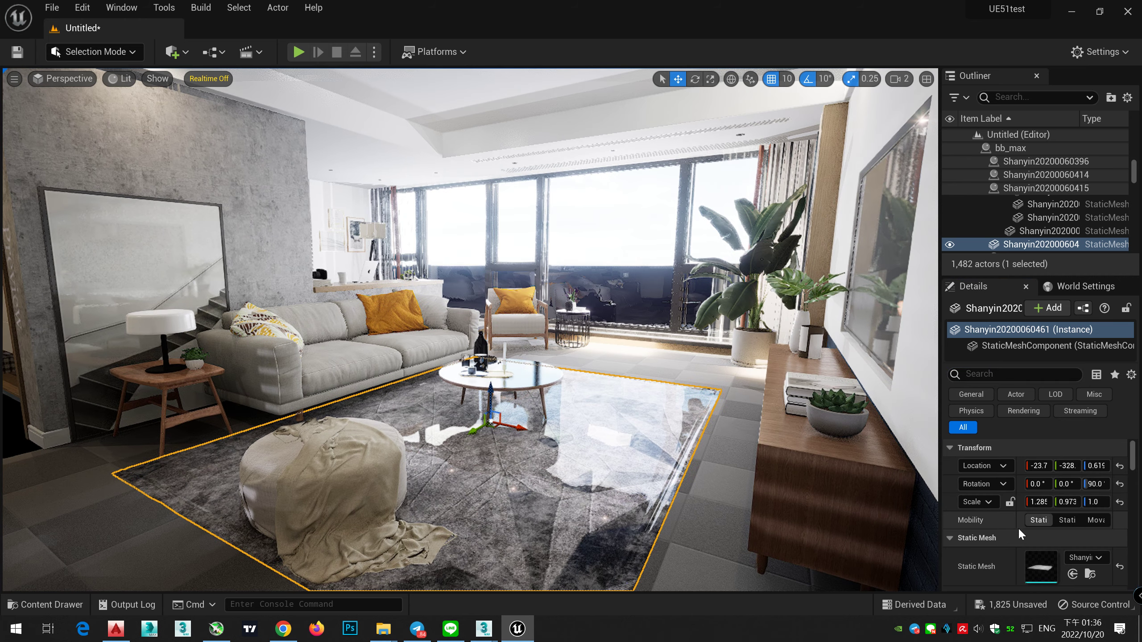
scroll(1018, 528, down, 5)
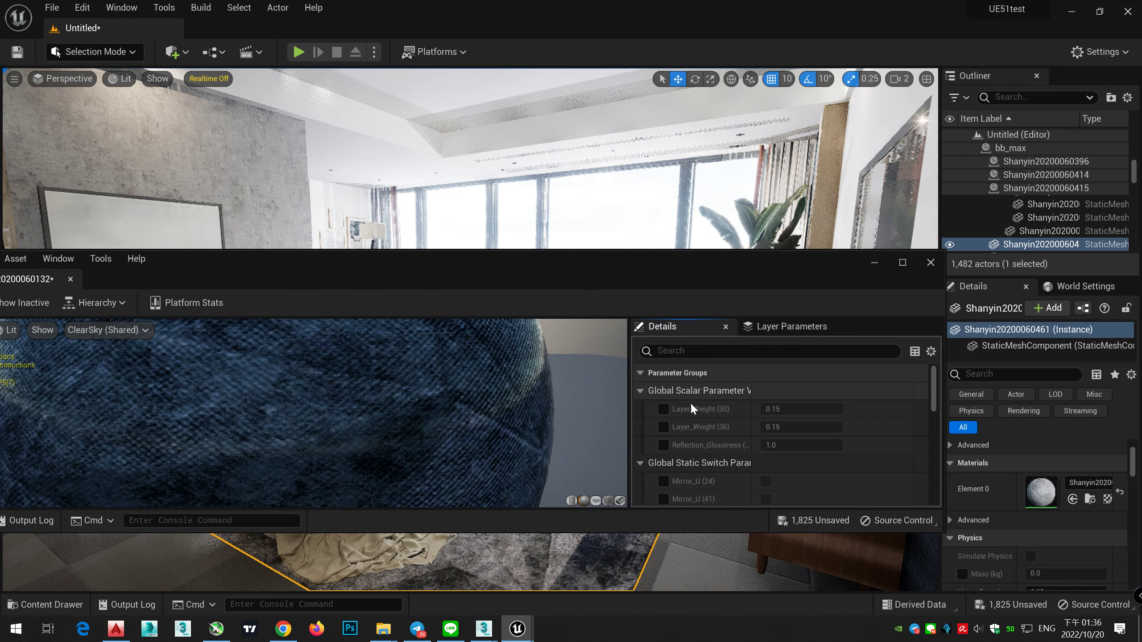
drag(727, 264, 701, 1)
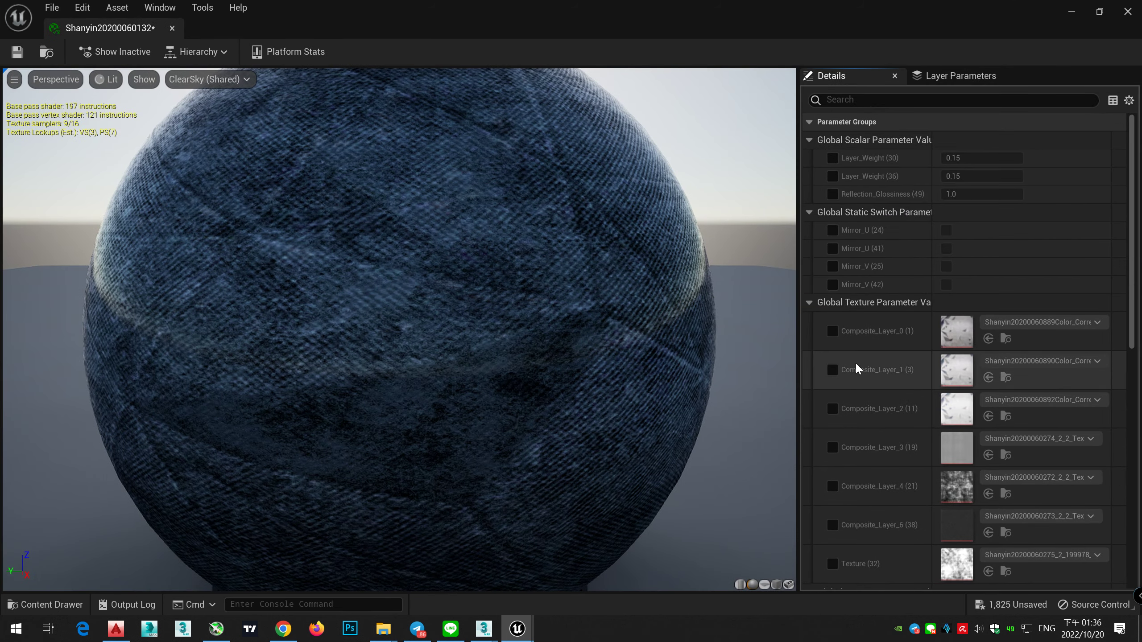
Step: Enable the Reflection (46) override in the rug's material instance and set its color to black
scroll(883, 472, down, 3)
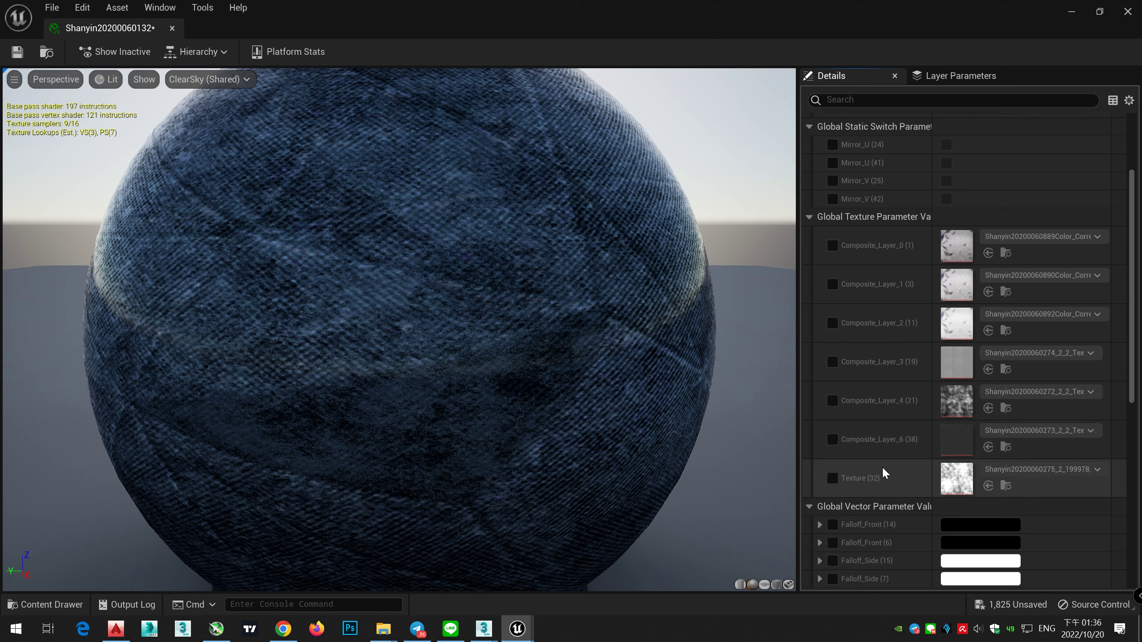
scroll(884, 472, down, 5)
scroll(882, 473, down, 4)
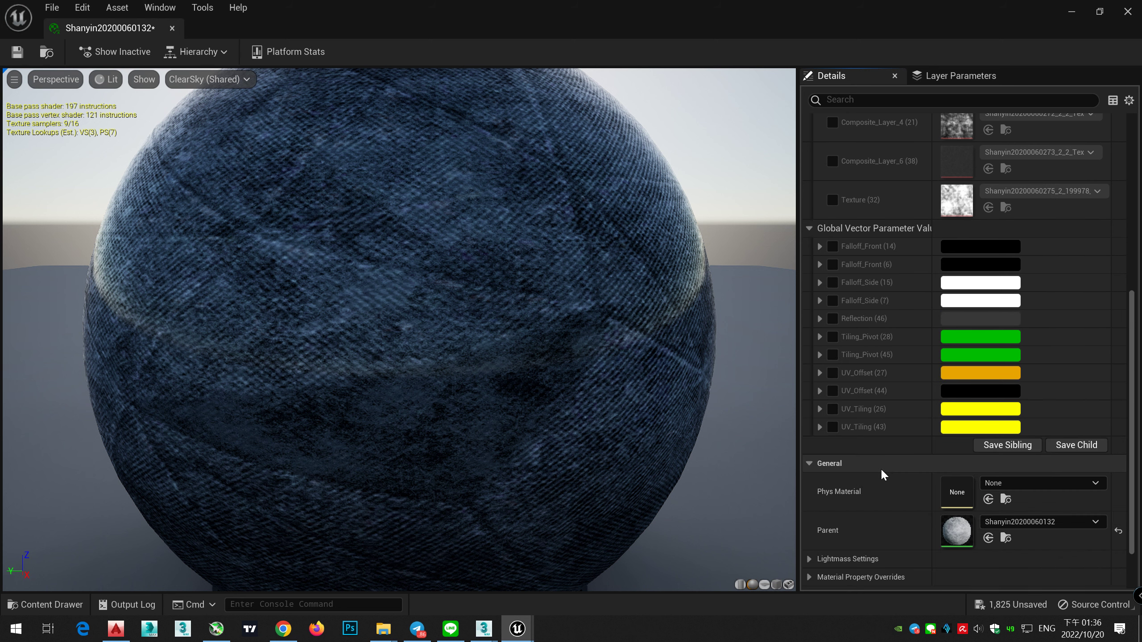
scroll(882, 472, up, 4)
click(832, 446)
click(952, 447)
drag(849, 355, 852, 456)
click(850, 593)
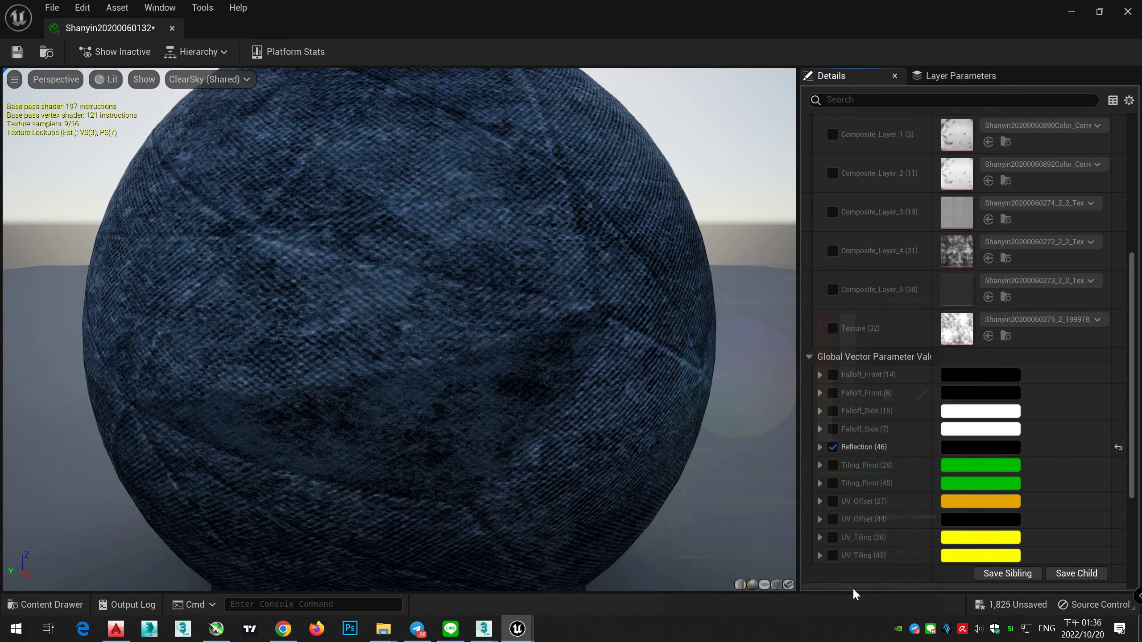
Step: Save the rug's material instance and close its editor
drag(786, 13, 780, 353)
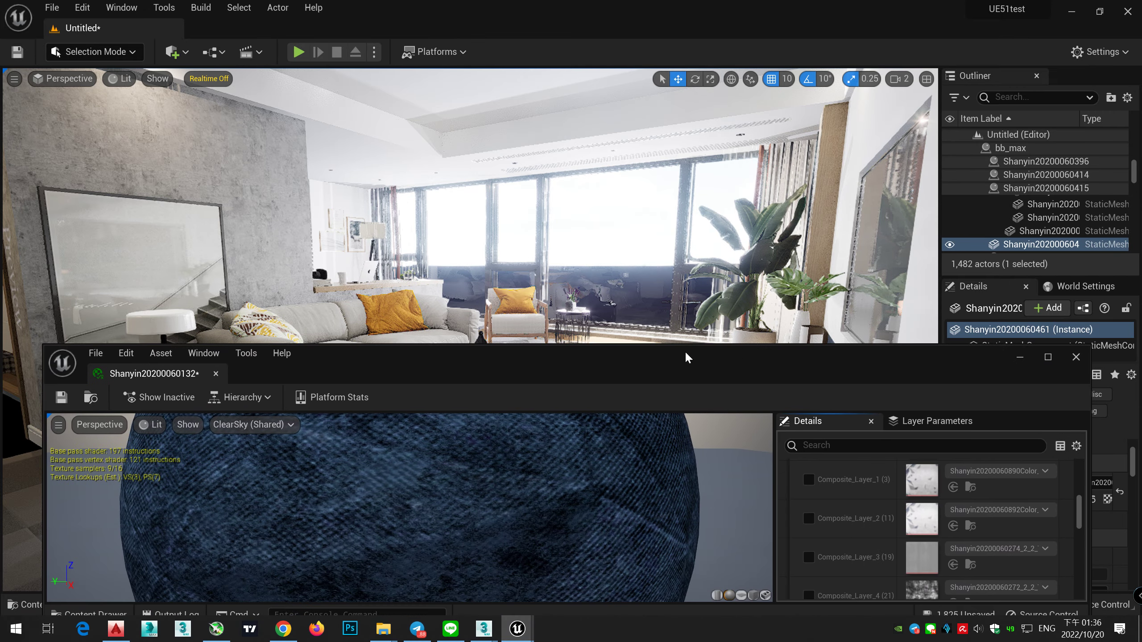
click(61, 397)
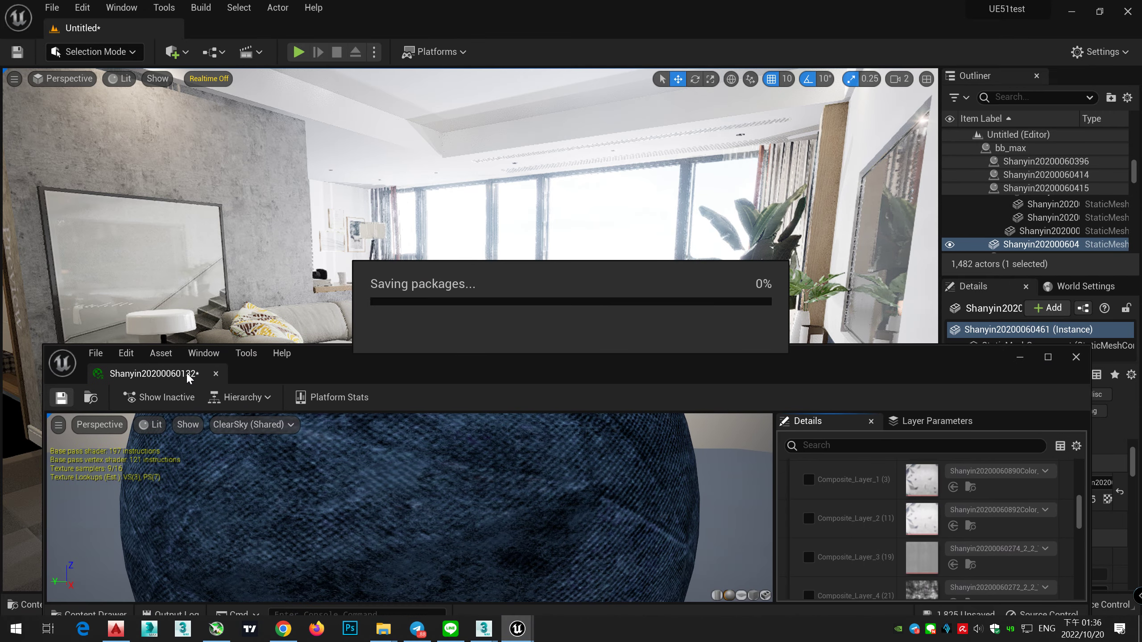
click(216, 374)
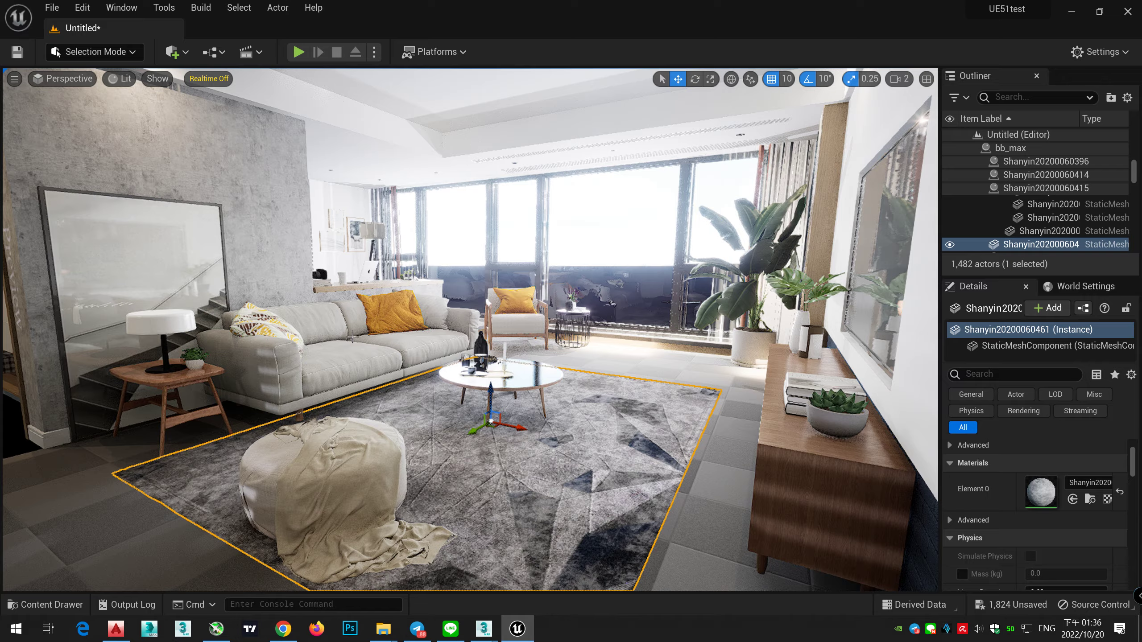
Step: Search the scene for "post", select the PostProcessVolume and filter its properties by "reflec"
key(g)
key(w)
right_drag(522, 337, 427, 386)
key(g)
key(g)
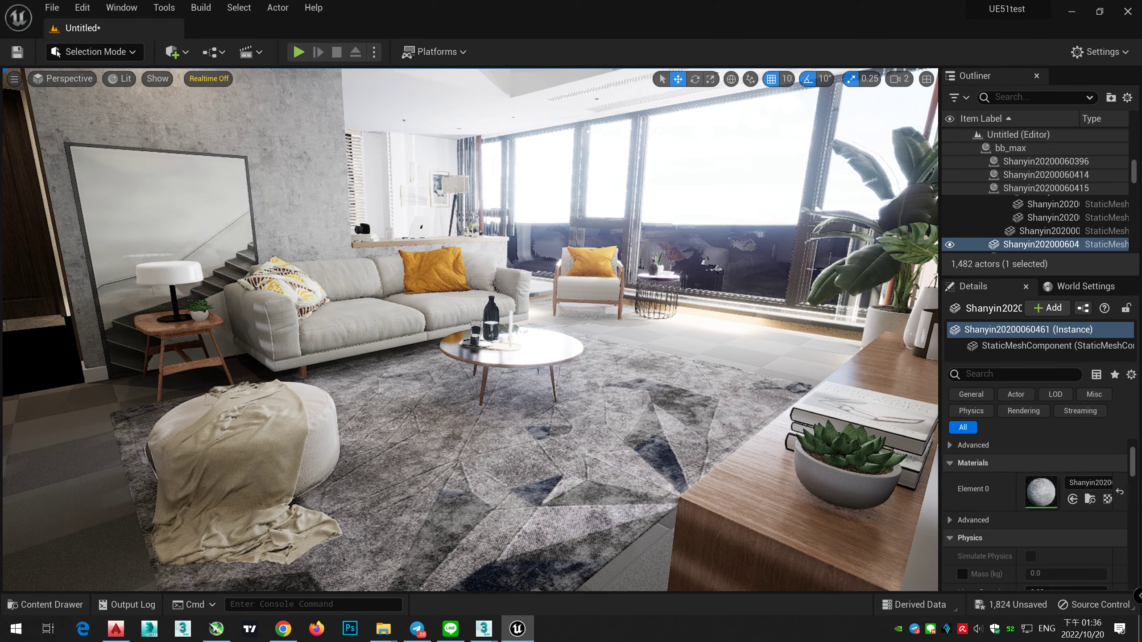
click(1006, 97)
text(post)
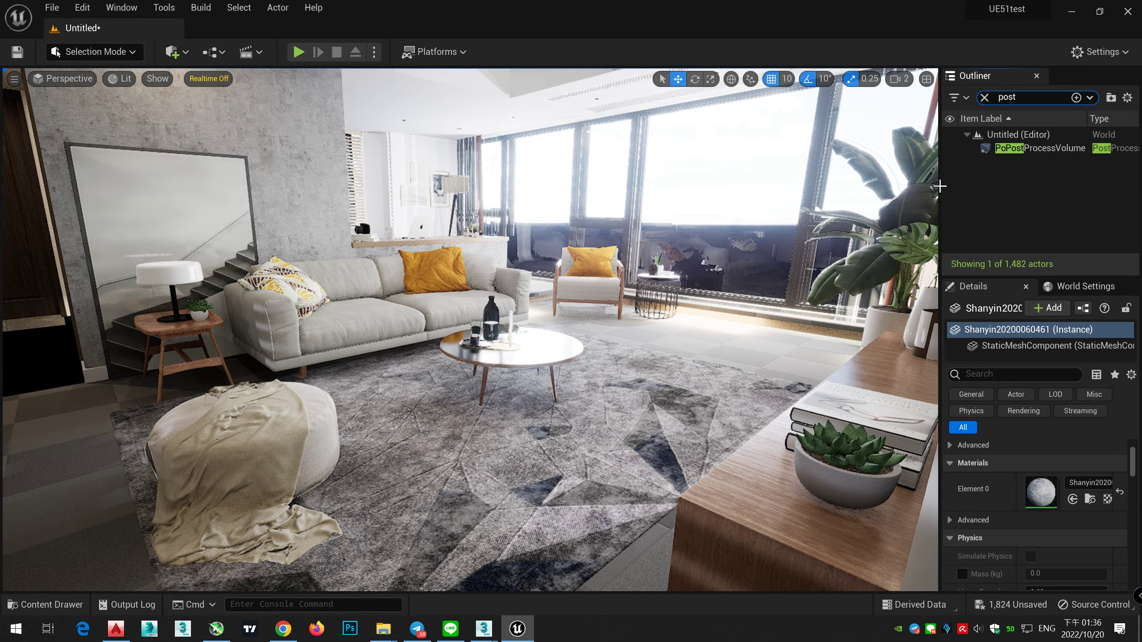
key(Return)
click(1014, 374)
text(reflec)
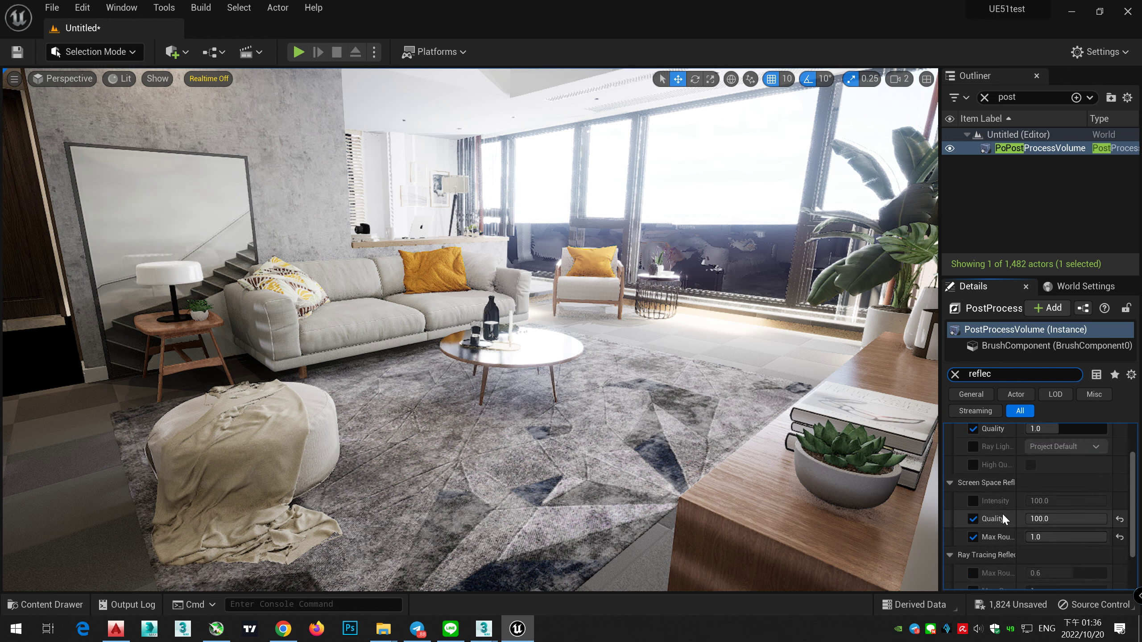
Step: Override Lumen's ray lighting mode with Hit Lighting for Reflections and enable high-quality translucency reflections
click(972, 489)
click(972, 507)
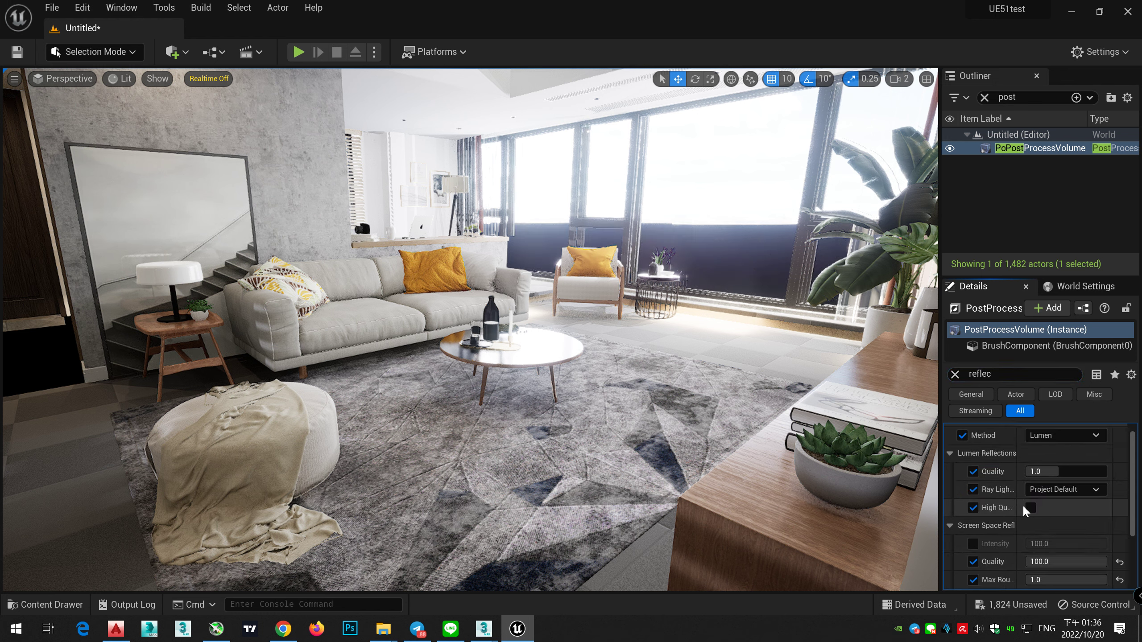
click(1050, 489)
click(1041, 518)
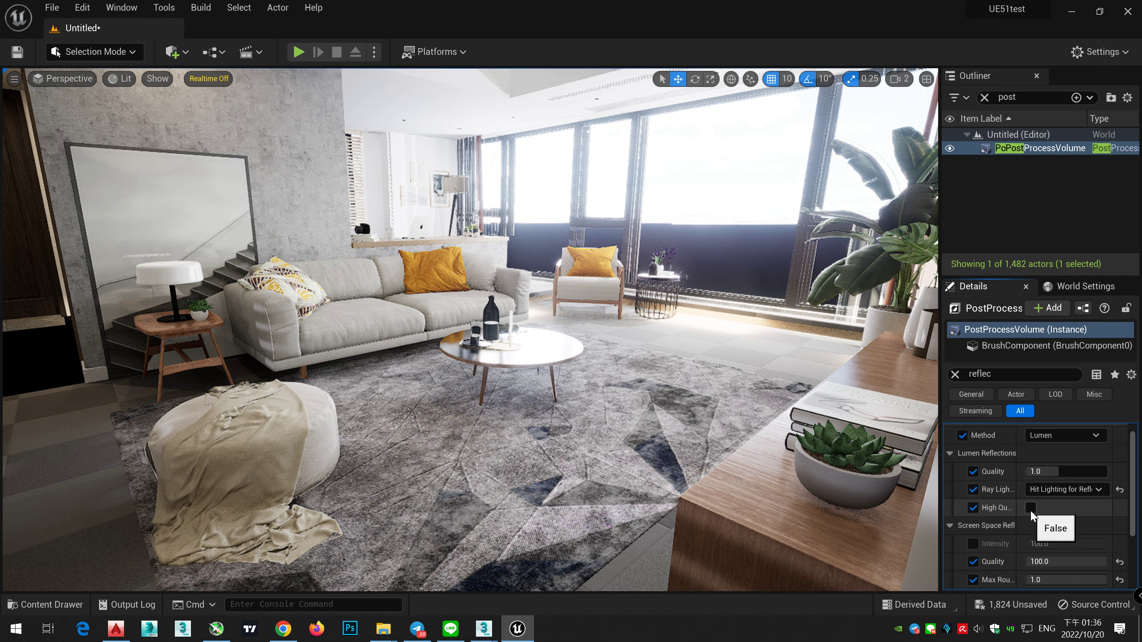
click(1030, 507)
Step: Try Standalone Ray Traced (Deprecated) as the reflection method and switch back to Lumen
click(1066, 448)
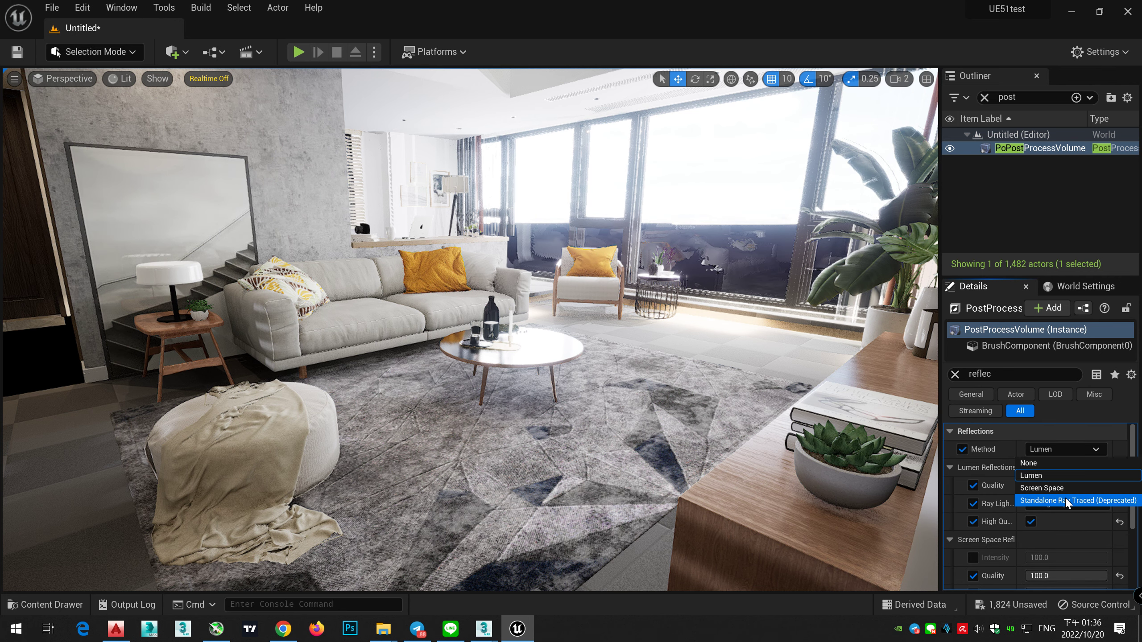
click(1079, 500)
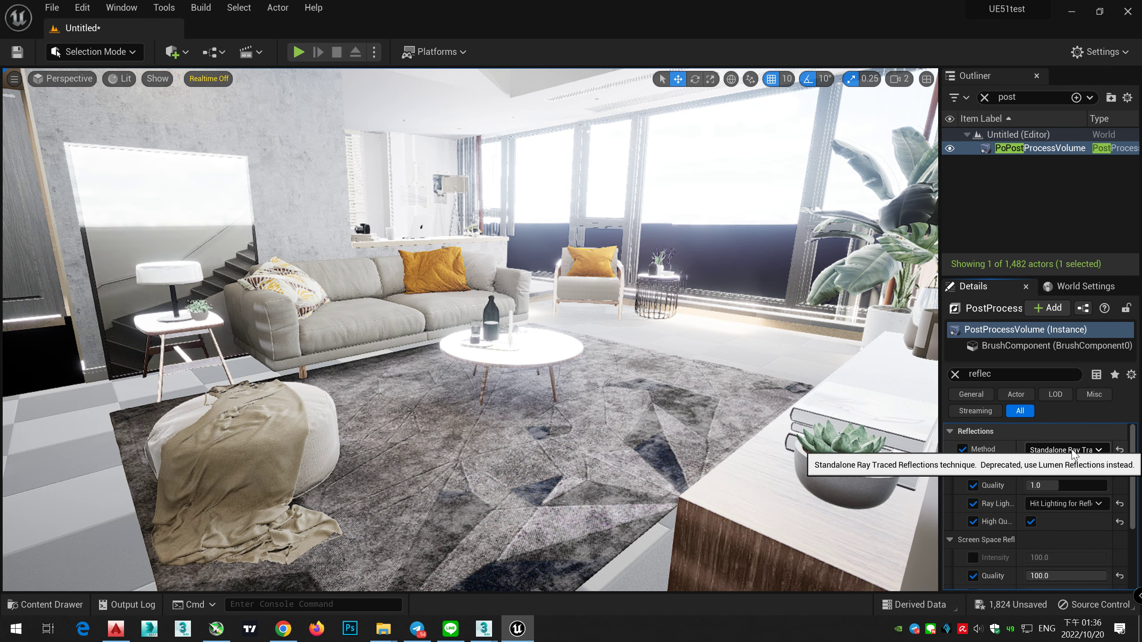
click(1071, 452)
click(1067, 474)
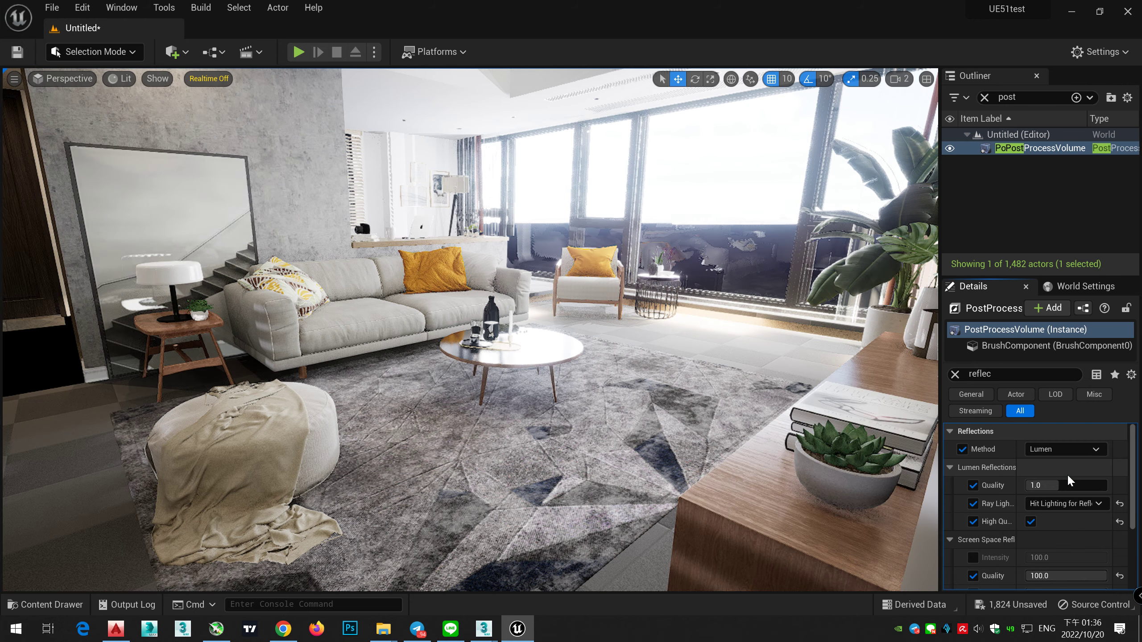
Step: Select the grey marble floor beside the dining area and locate its material among the project's assets
right_drag(652, 416, 597, 419)
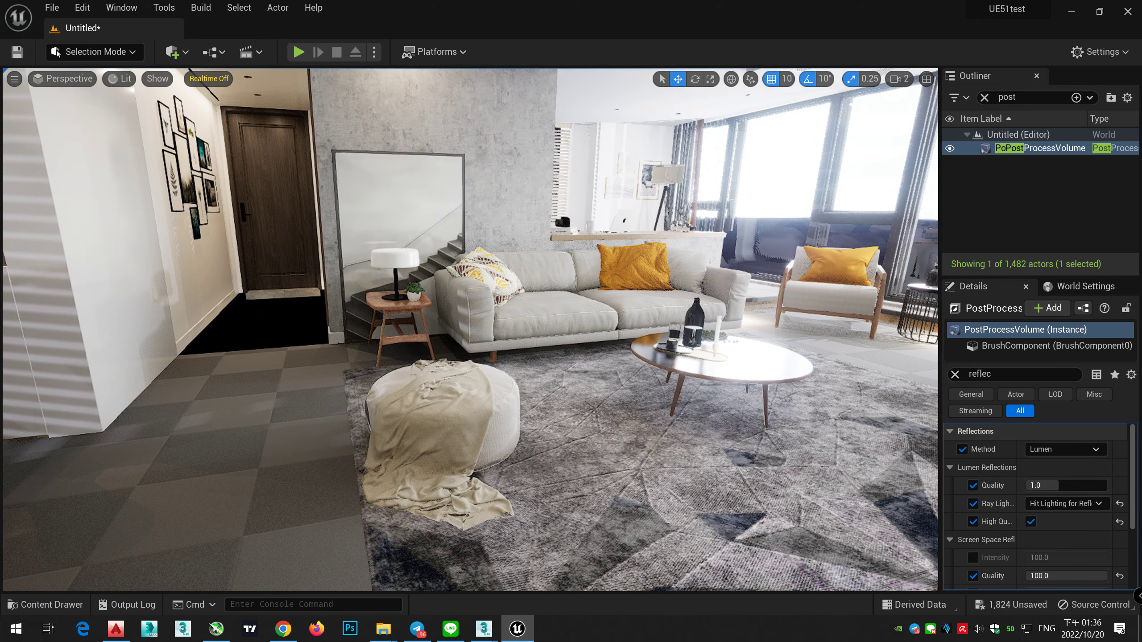
click(632, 421)
right_drag(412, 402, 474, 404)
right_drag(591, 396, 332, 393)
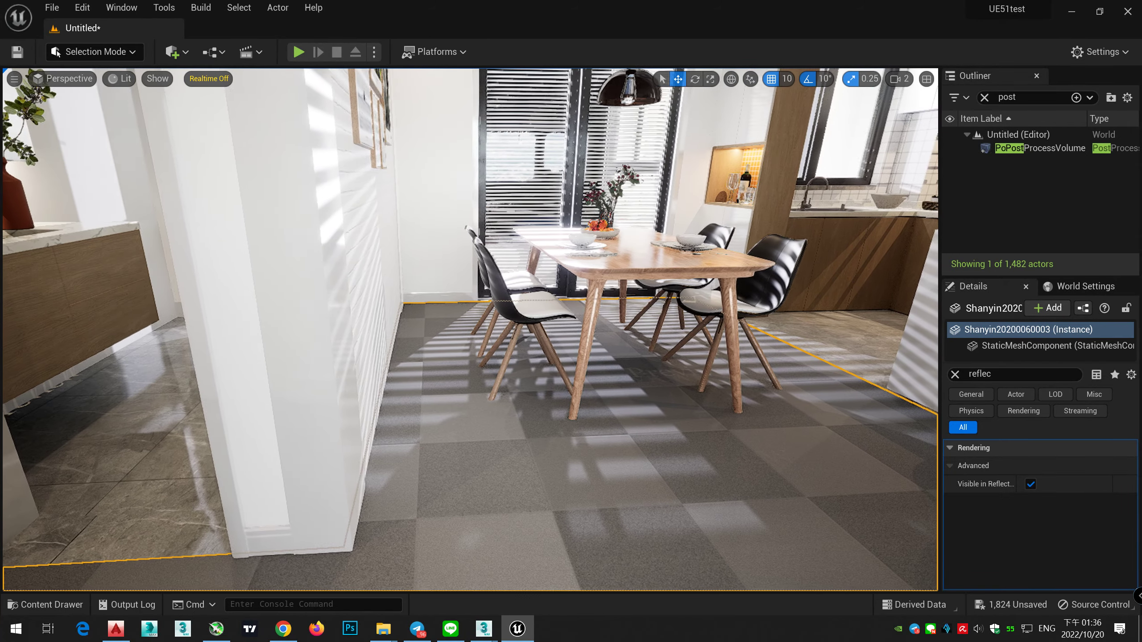
click(142, 436)
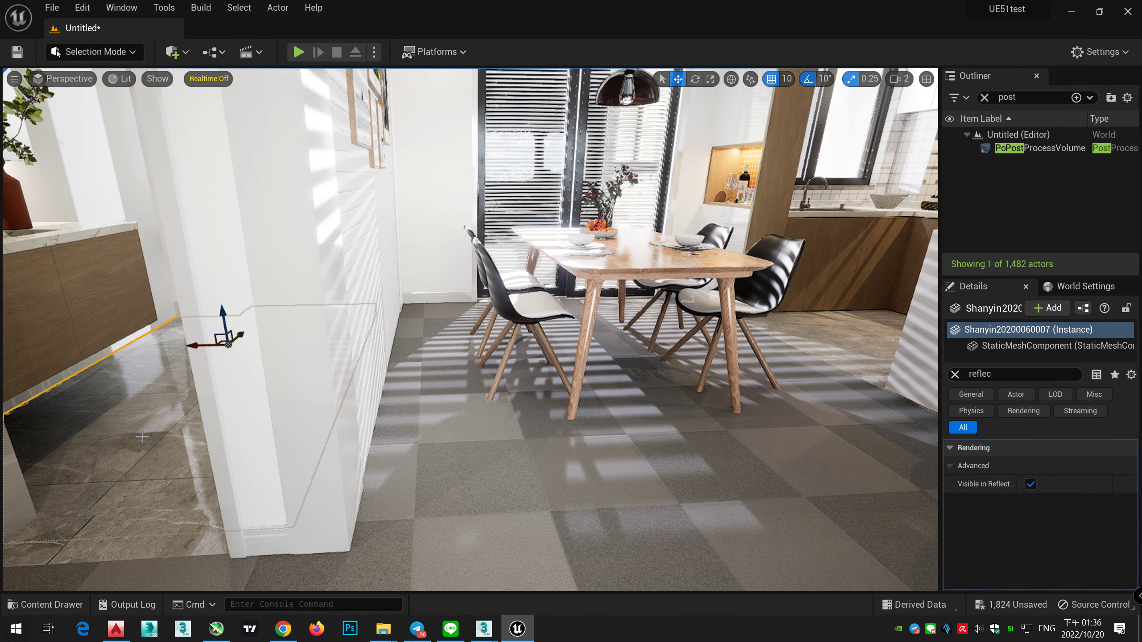
click(955, 374)
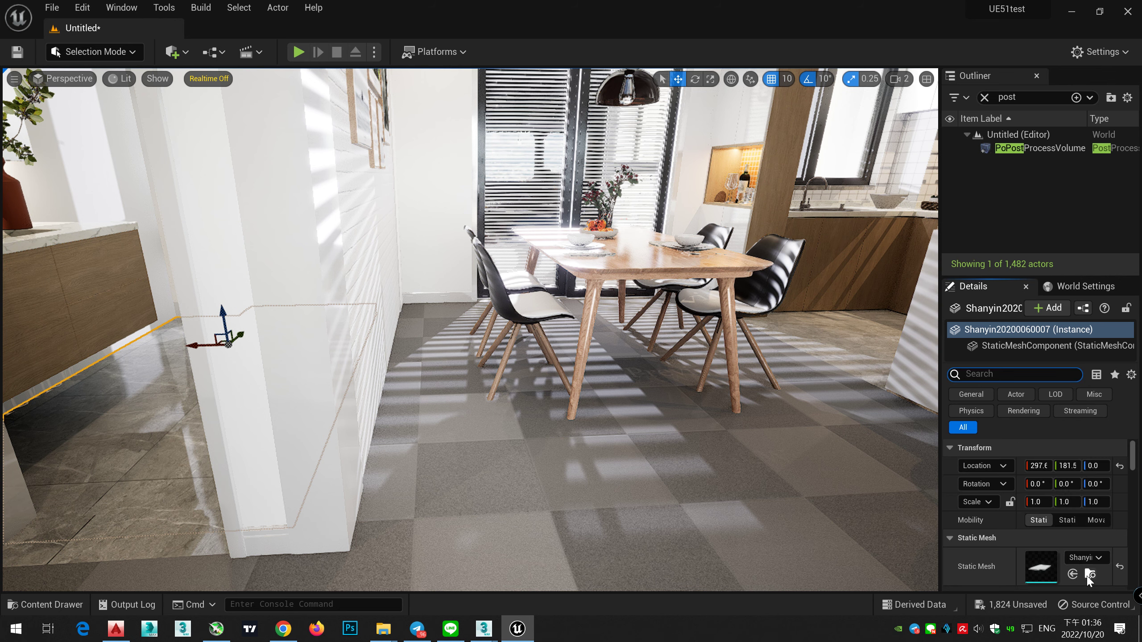
scroll(1087, 580, down, 3)
click(1089, 578)
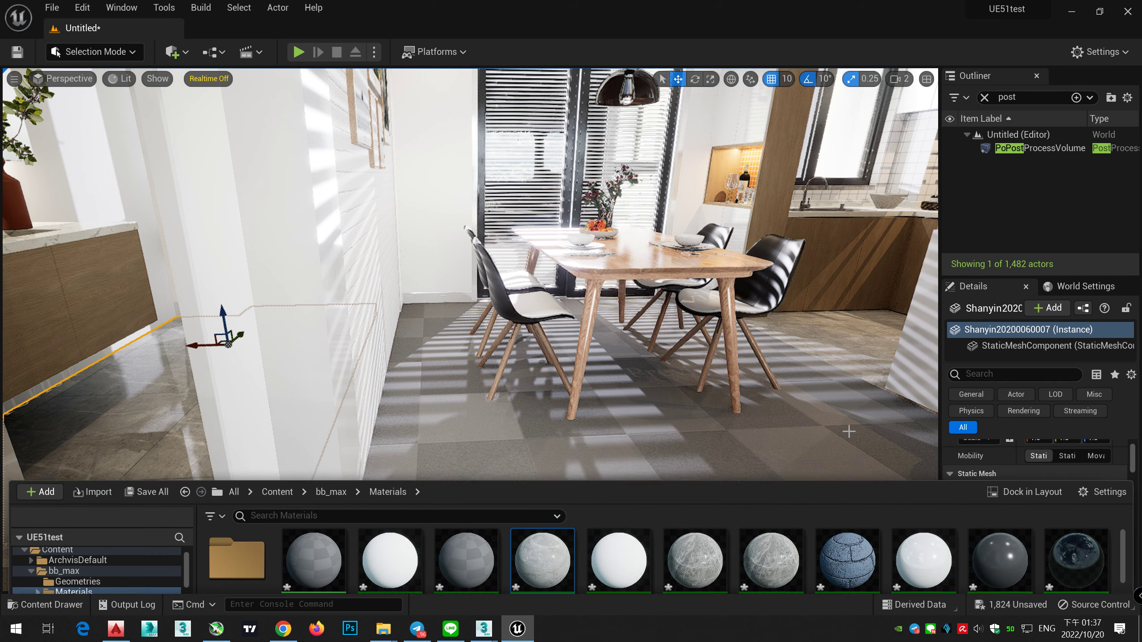
Step: Apply the marble floor material to the checkered floor of the dining and living area
click(848, 431)
scroll(1057, 532, down, 5)
key(Escape)
Step: Select the PostProcessVolume again and filter its properties by "ex" to reach the exposure settings
right_drag(470, 330, 679, 441)
key(g)
key(g)
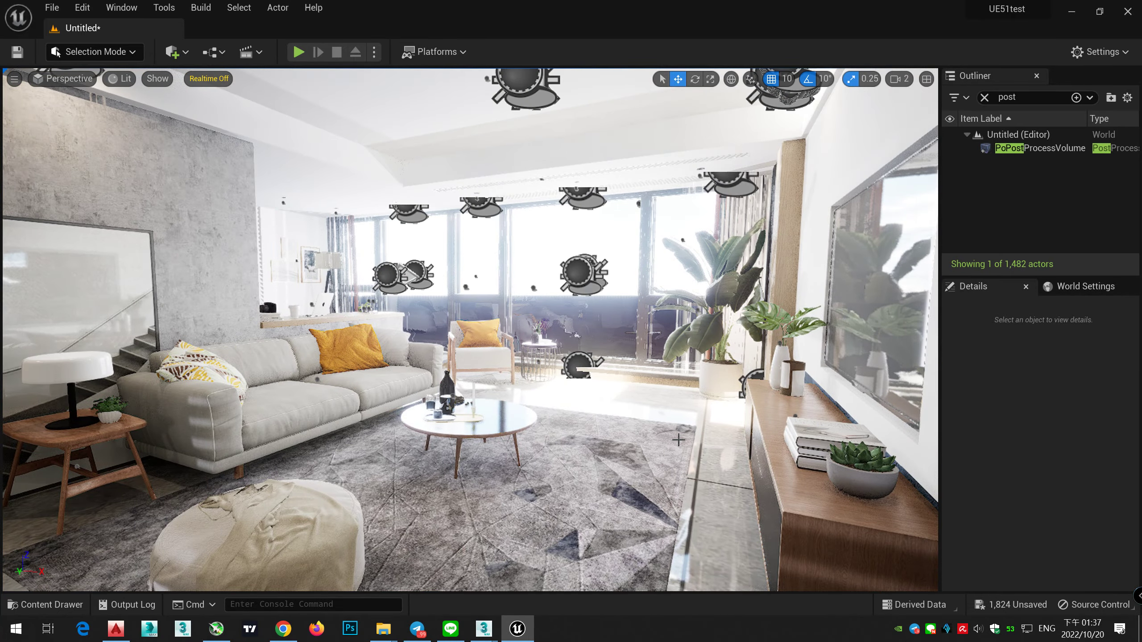
click(61, 79)
click(1039, 148)
right_drag(590, 376, 558, 372)
Step: Switch to 3ds Max and create a physical camera from a perspective view of the sofa, rug and windows
mouse_move(483, 629)
click(435, 589)
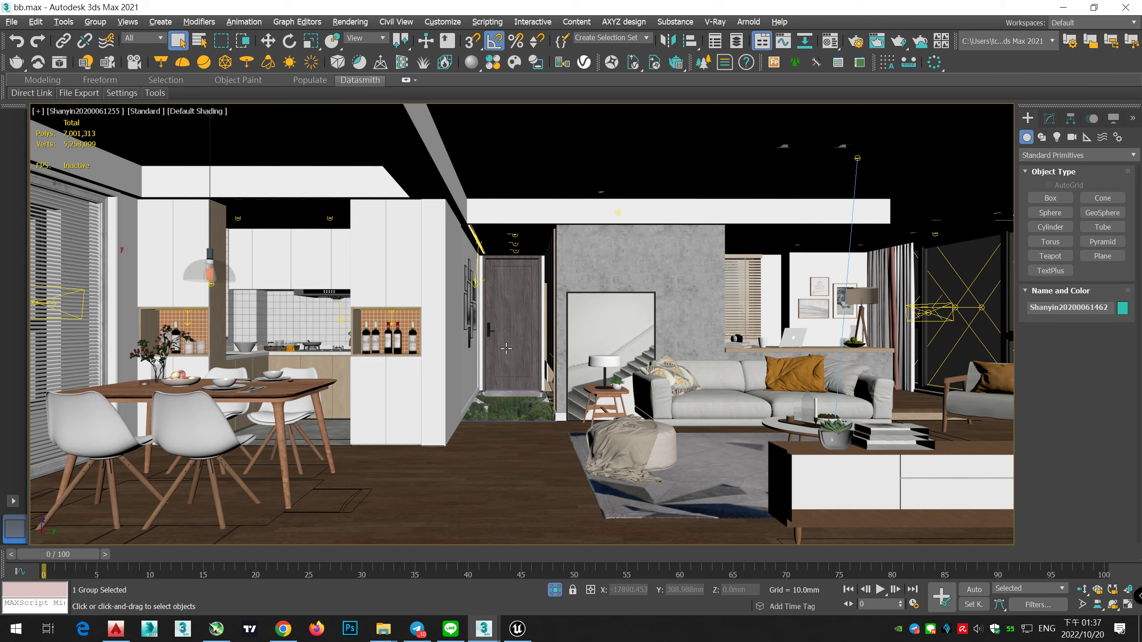
click(451, 323)
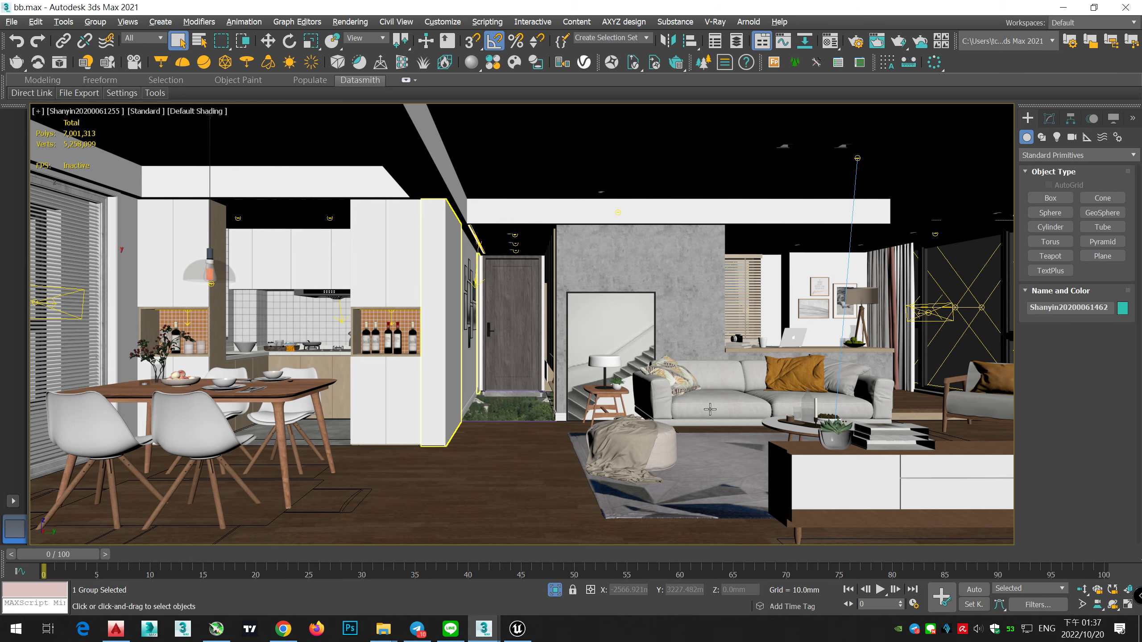
key(c)
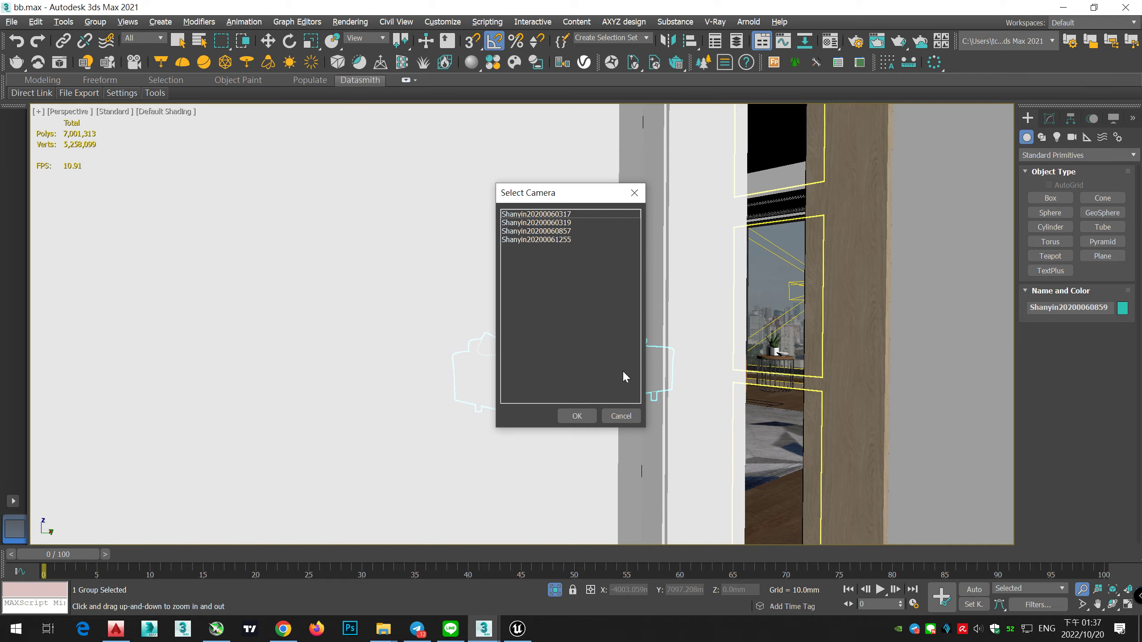
click(631, 419)
scroll(652, 378, up, 3)
key(ctrl+c)
alt+middle_drag(652, 378, 620, 362)
drag(620, 362, 622, 329)
Step: Synchronize the 3ds Max scene through Datasmith Direct Link and switch back to Unreal Editor
mouse_move(41, 97)
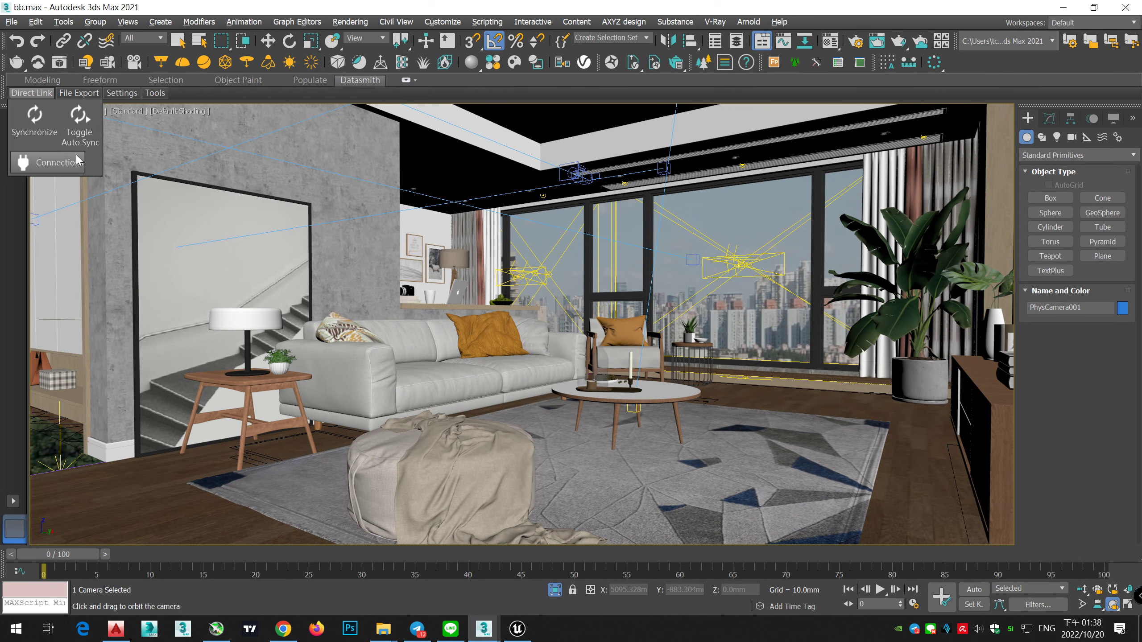
click(54, 125)
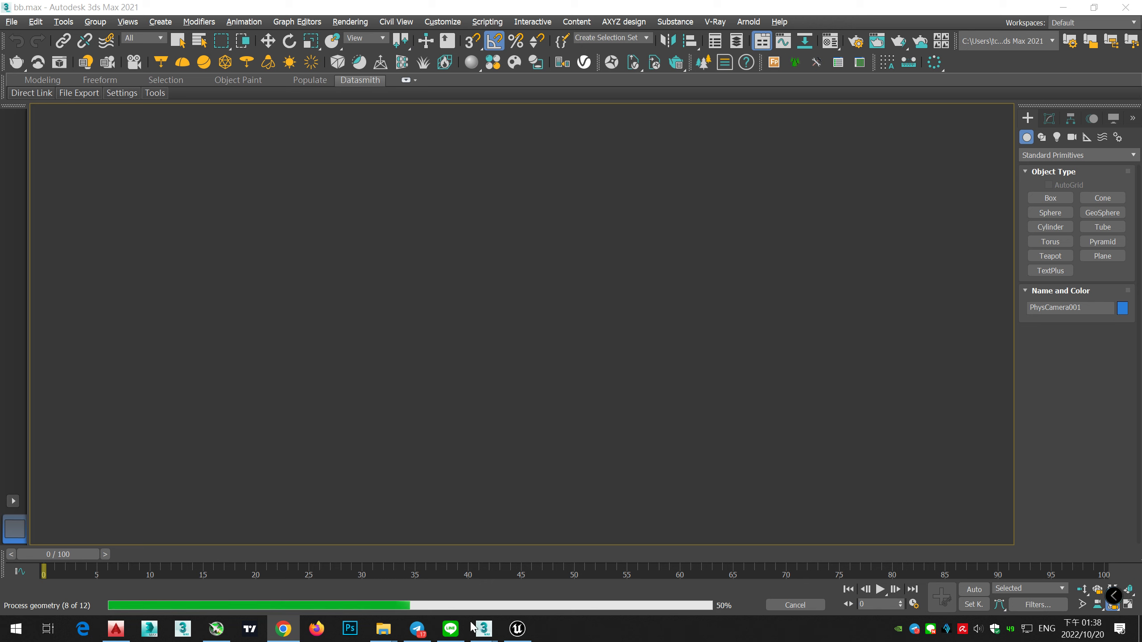
click(518, 630)
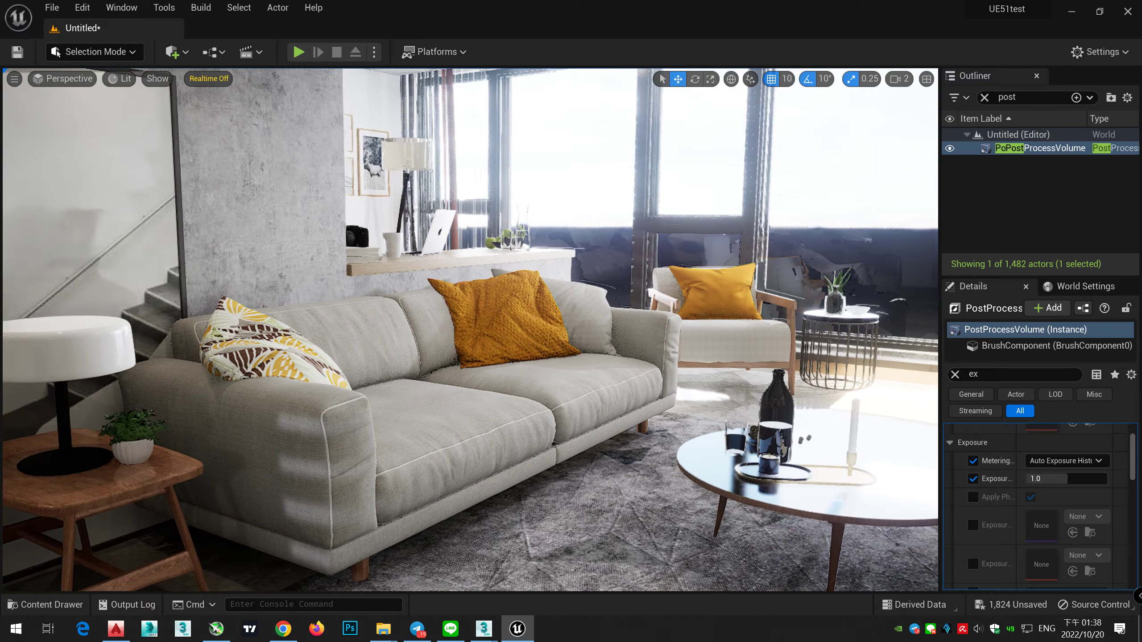
Step: Turn on realtime rendering in the viewport and inspect the sofa and side table area
click(209, 78)
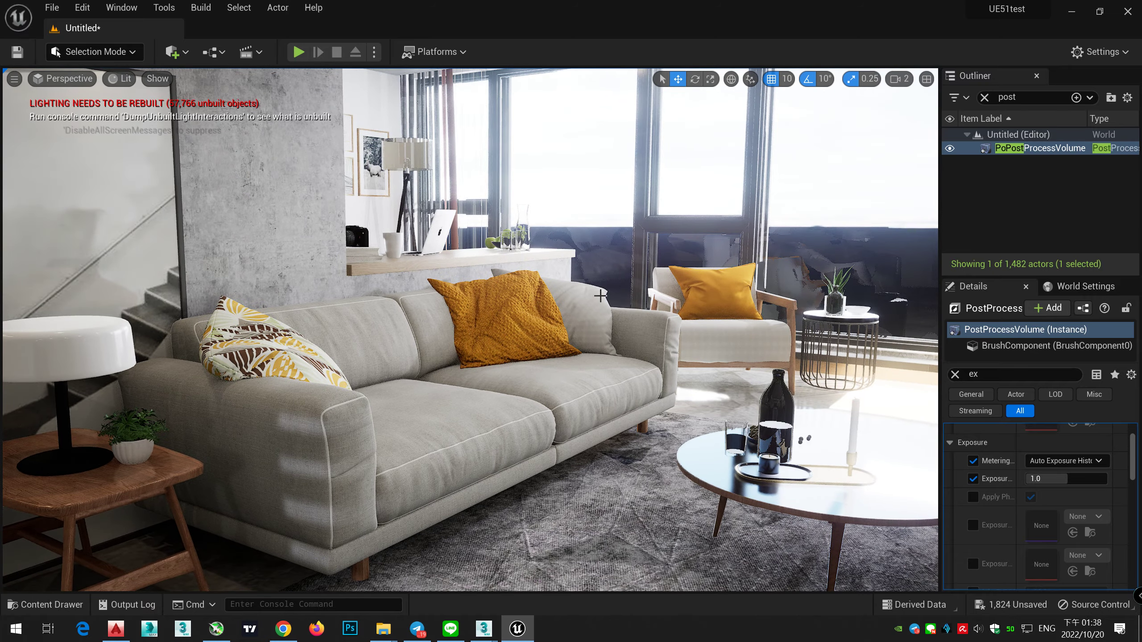
scroll(370, 296, down, 3)
scroll(370, 296, up, 5)
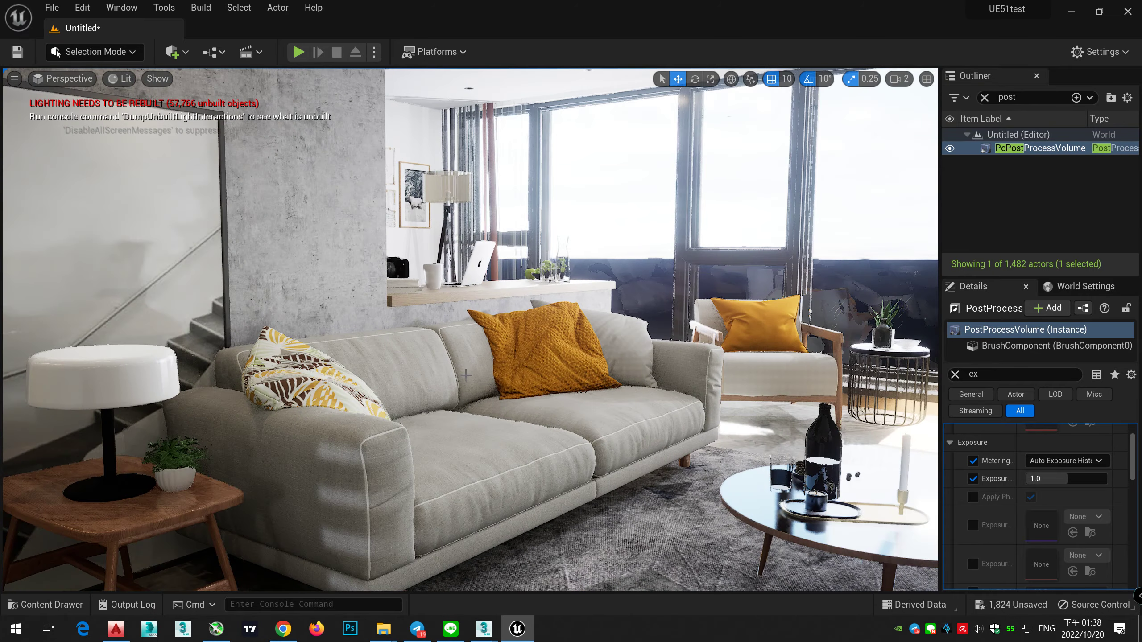
scroll(477, 383, up, 3)
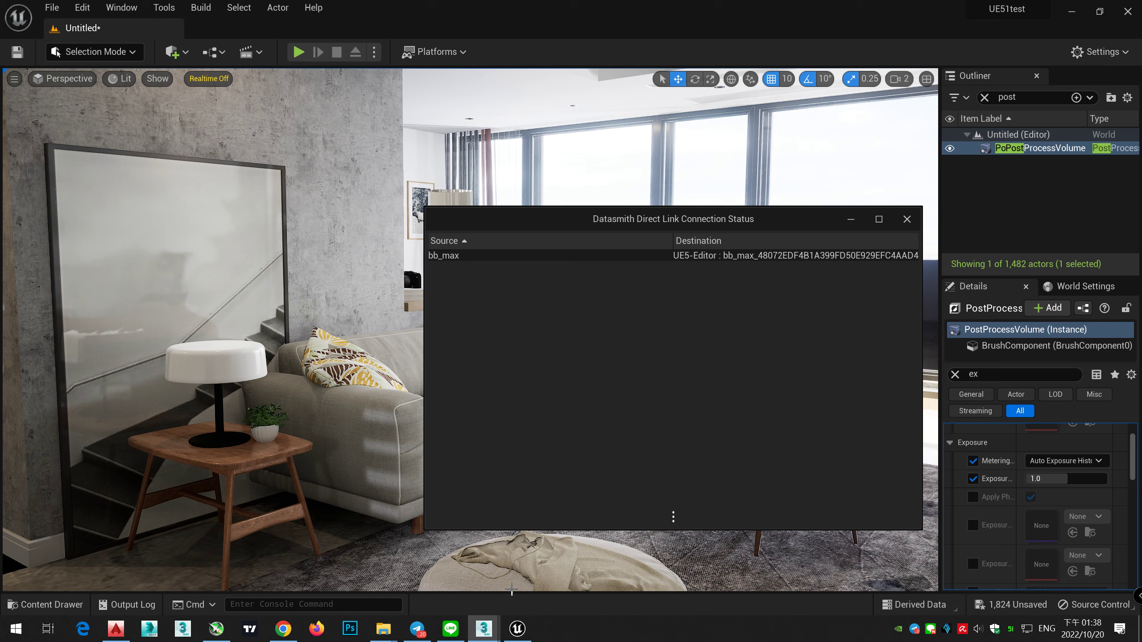
Step: Check the Datasmith Direct Link connection status window from 3ds Max and switch back to Unreal Editor
click(484, 629)
click(444, 587)
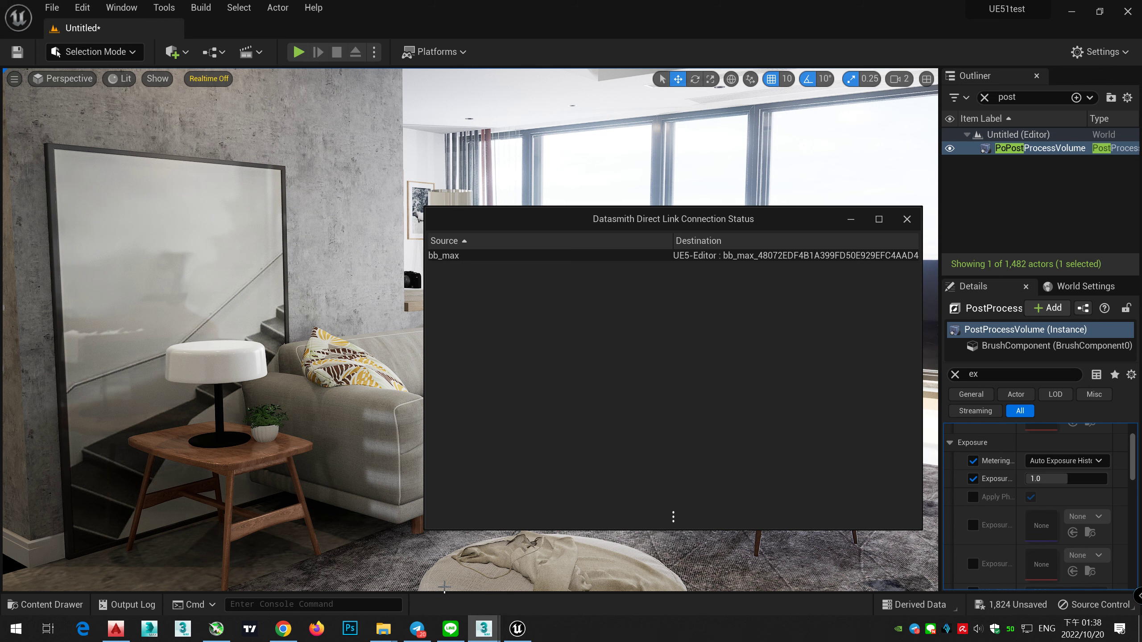
click(519, 638)
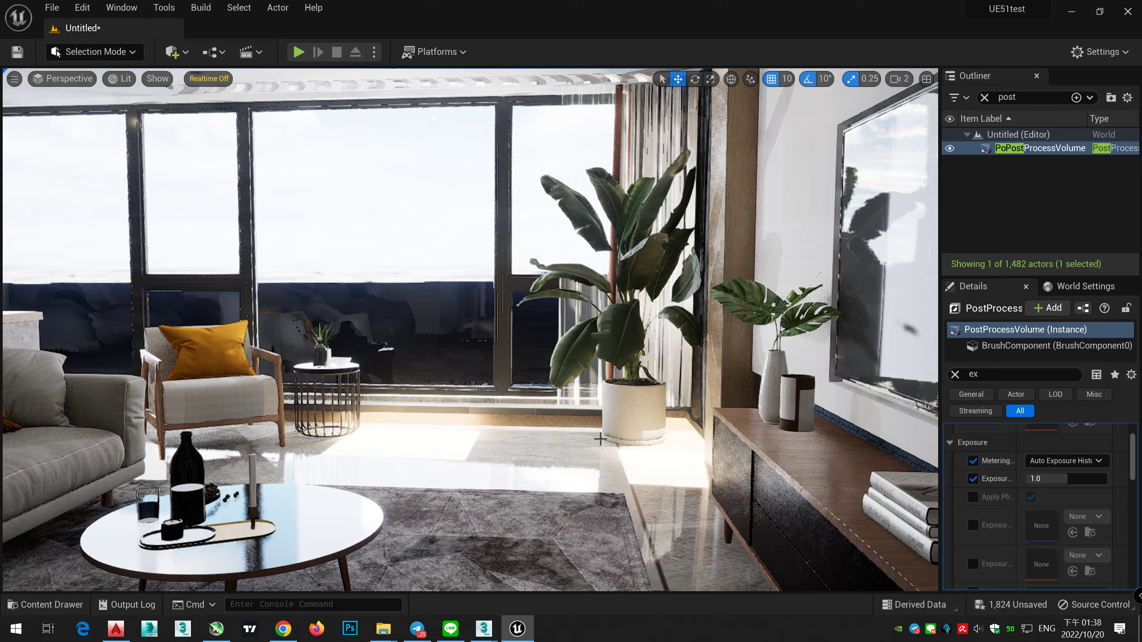
Step: Frame the living room from the sofa to the TV cabinet and preview it by toggling realtime rendering on and off
scroll(598, 438, down, 4)
scroll(584, 438, up, 1)
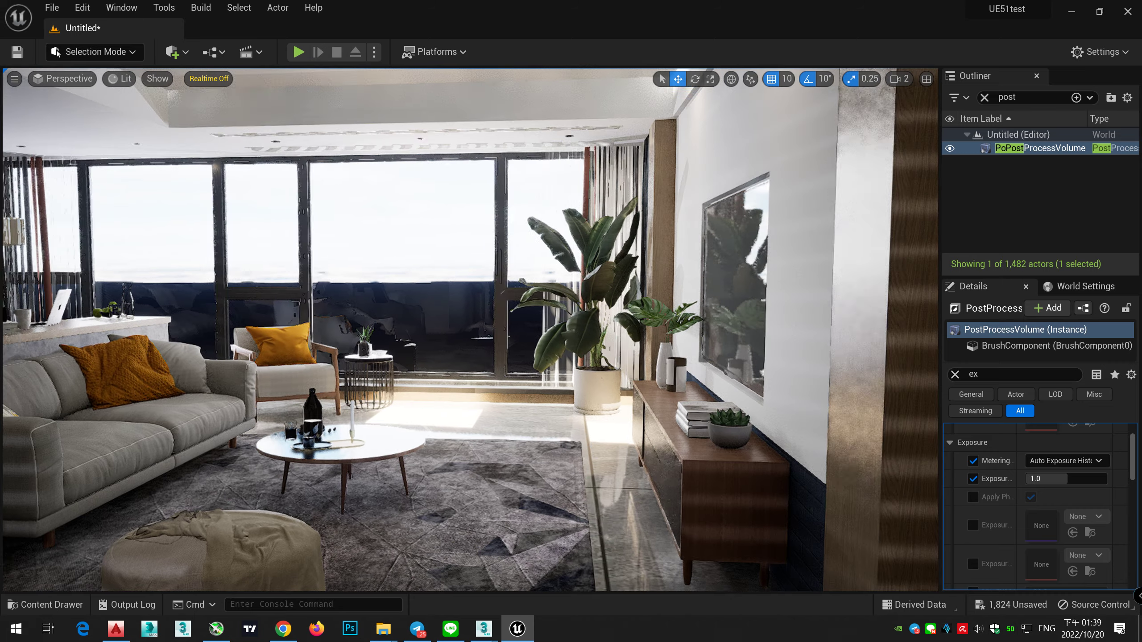
right_drag(350, 182, 314, 182)
click(210, 78)
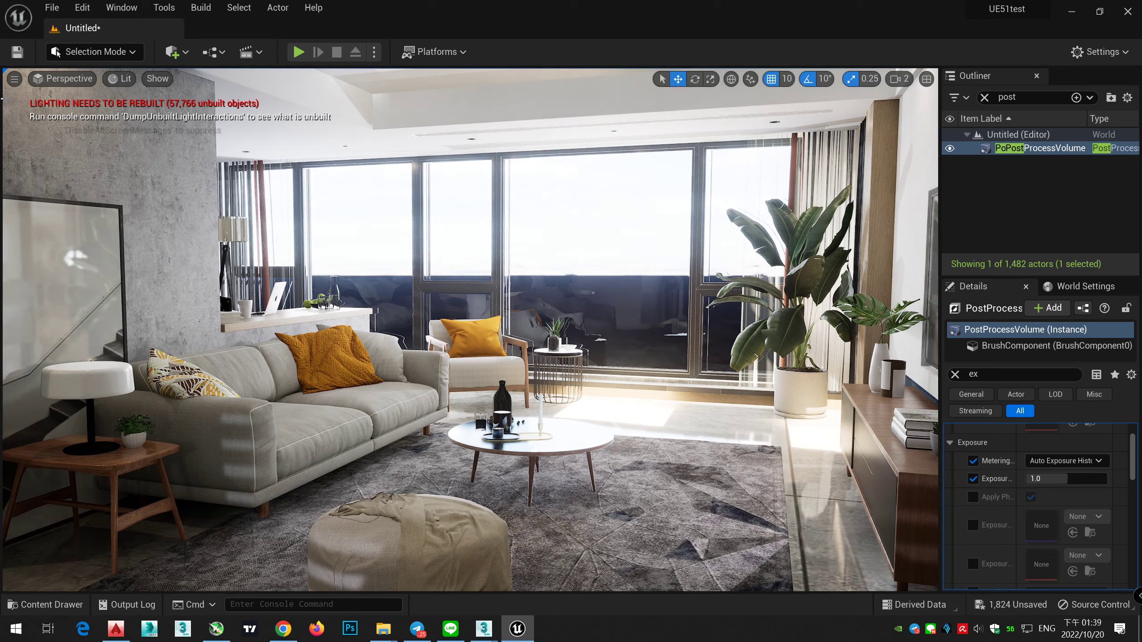
click(14, 79)
click(67, 112)
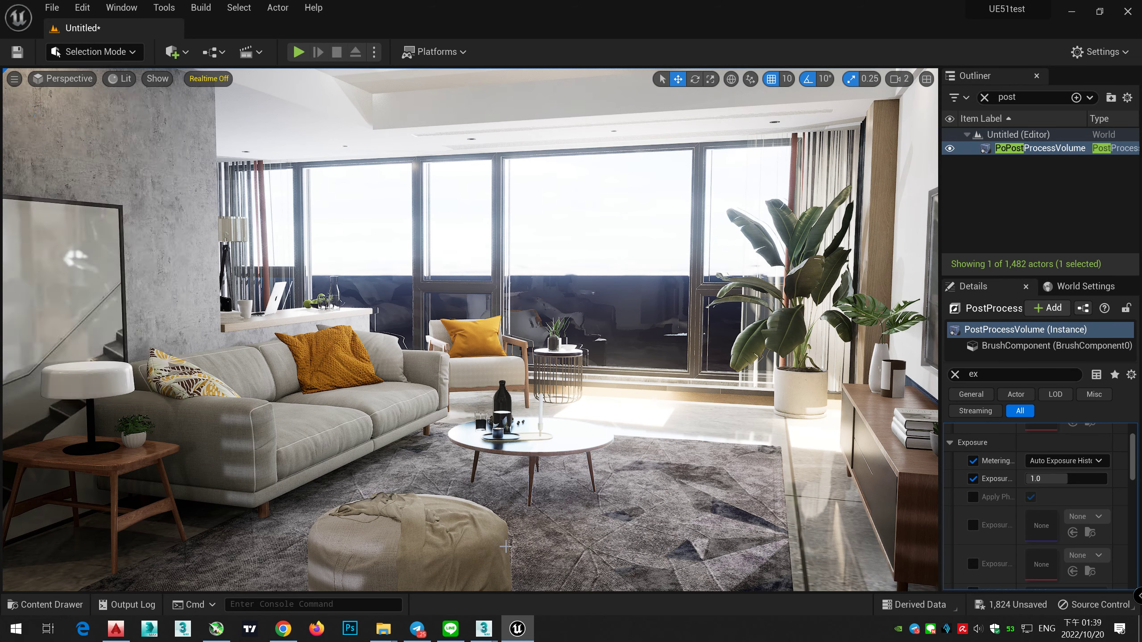
Step: Check the Datasmith synchronization progress in 3ds Max and switch back to Unreal Editor
mouse_move(483, 629)
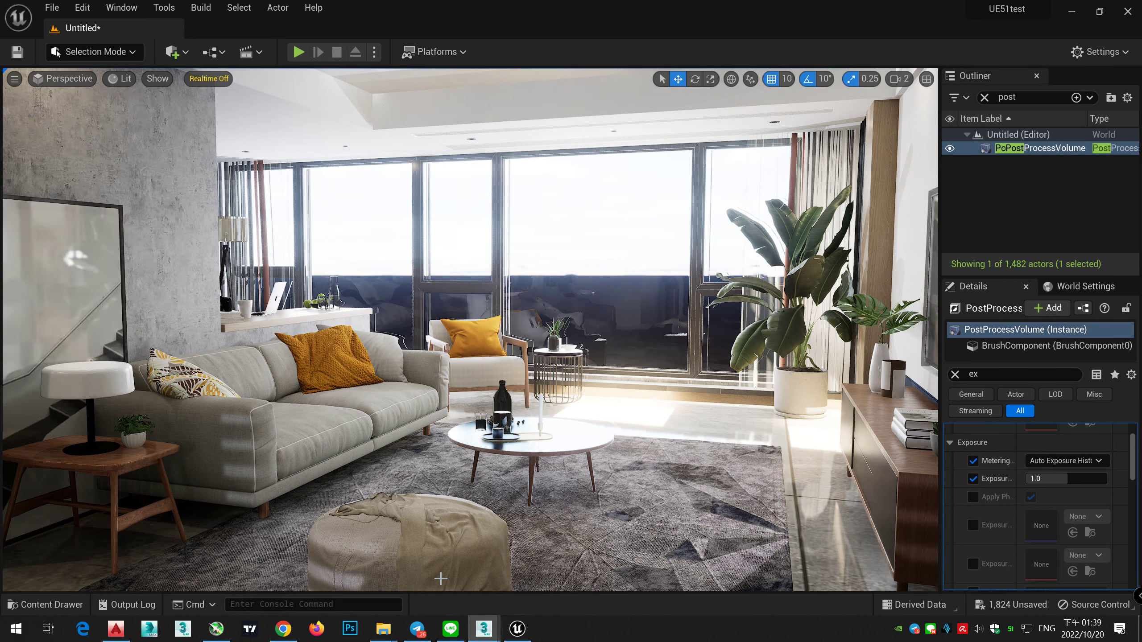
click(537, 587)
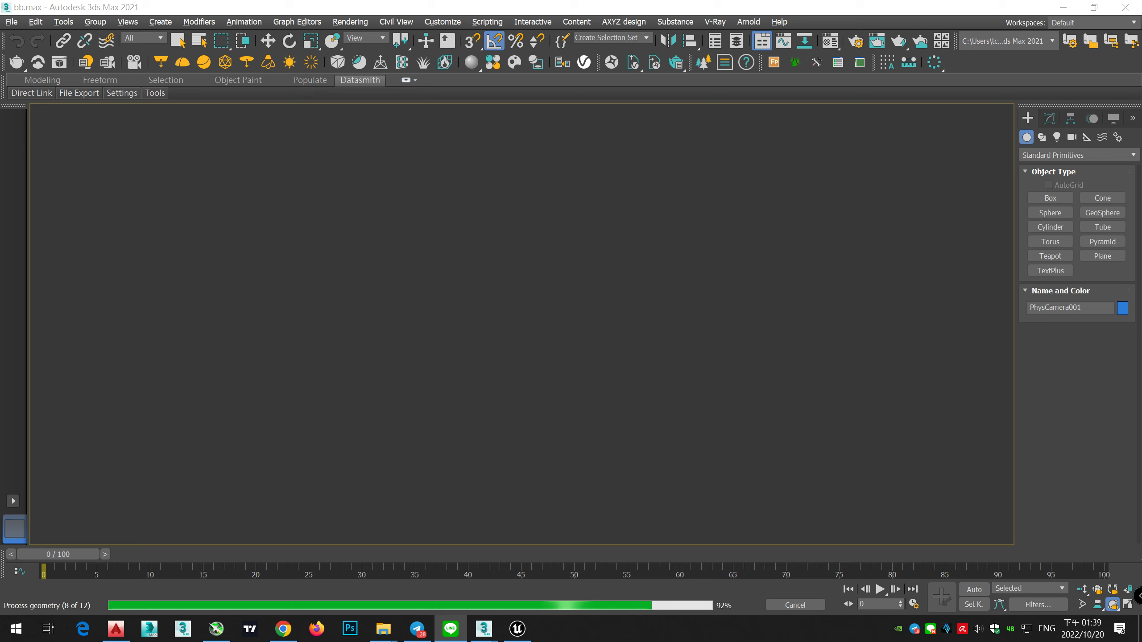
key(alt+Tab)
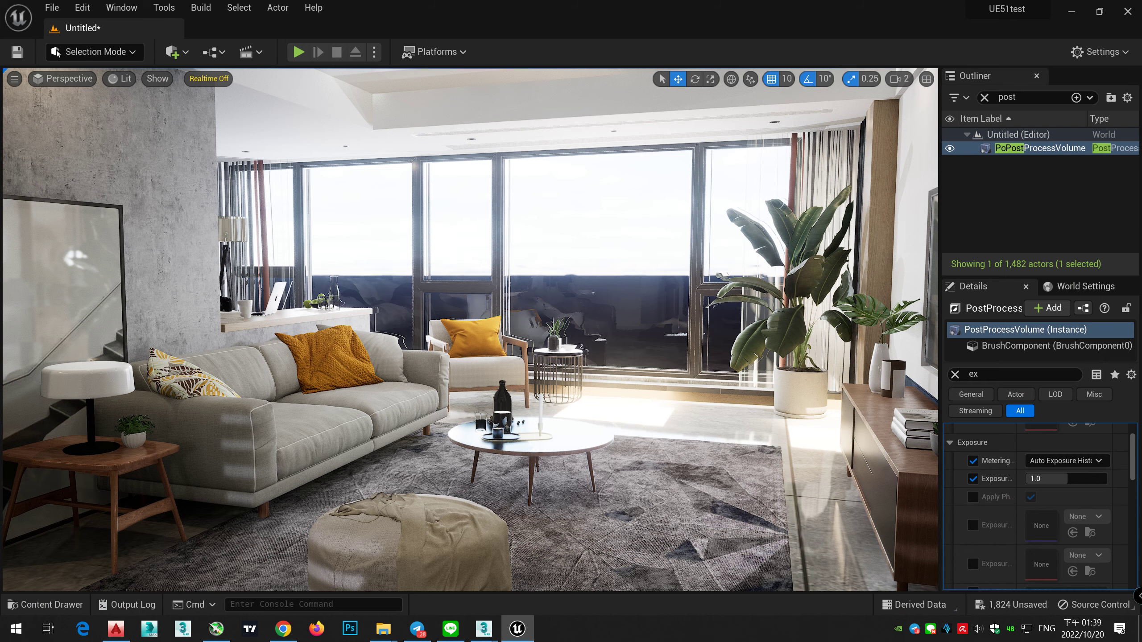
Step: Move in on the sofa, pouf and coffee table, and open the PostProcessVolume's exposure compensation value for editing
middle_drag(470, 329, 394, 363)
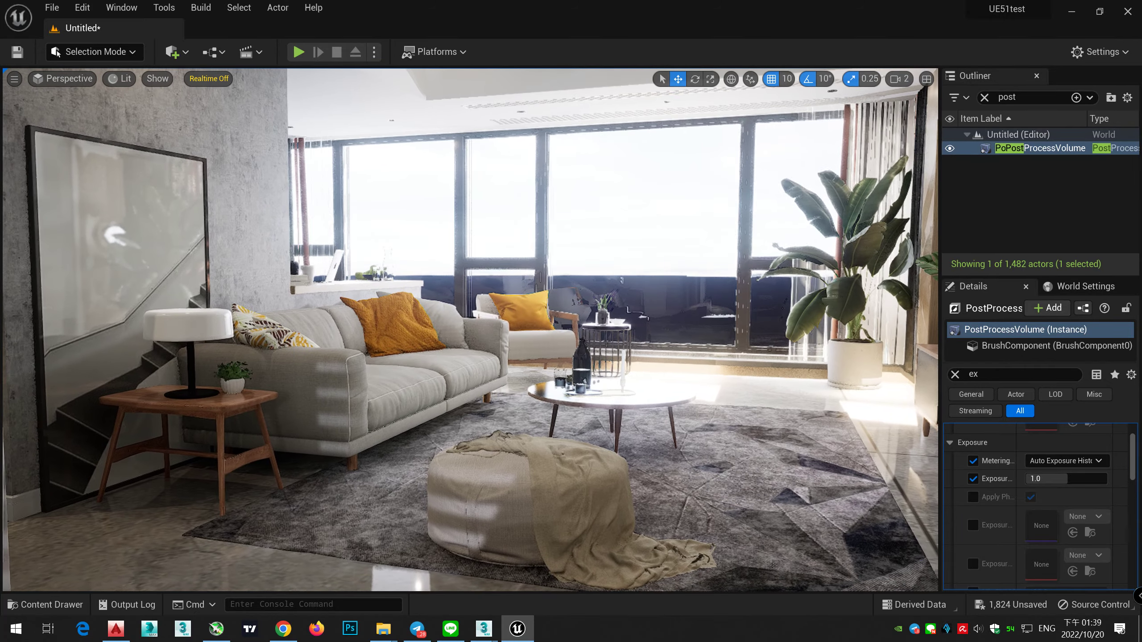
right_drag(394, 364, 423, 364)
right_drag(561, 362, 839, 270)
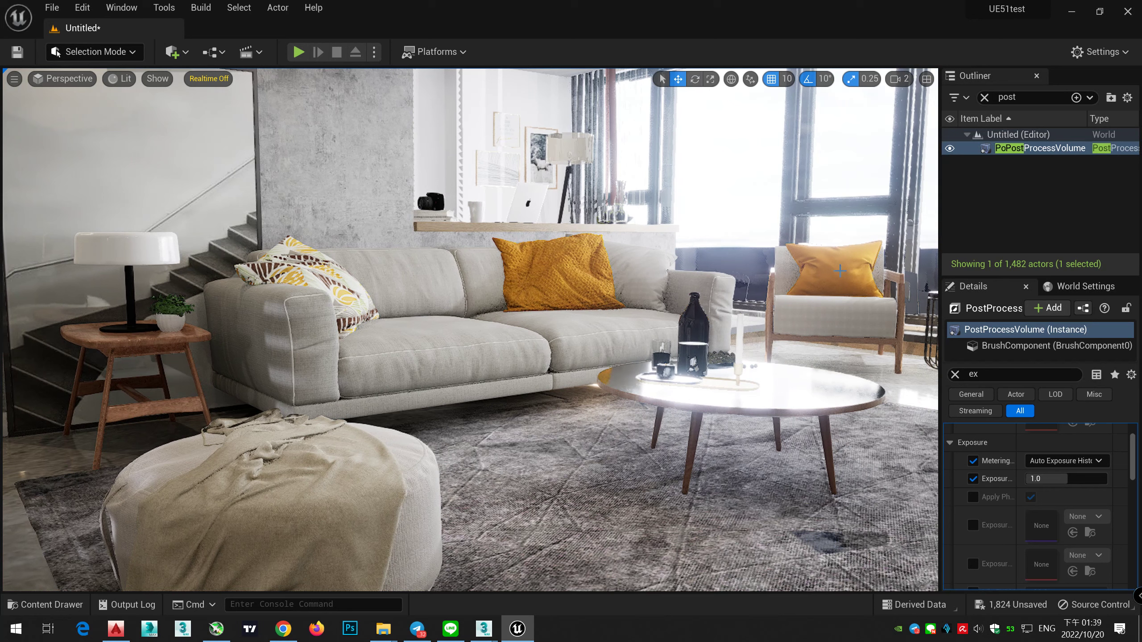
click(1050, 480)
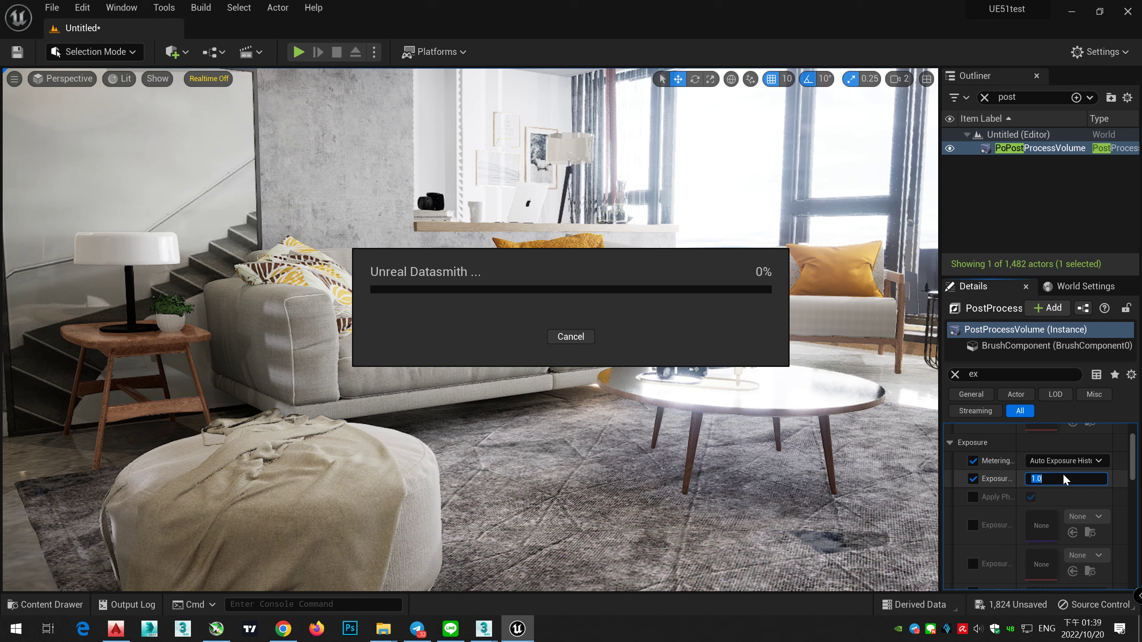
Step: Review the Datasmith Direct Link, settings and tools options in 3ds Max during the import, and switch back to Unreal Editor
mouse_move(483, 628)
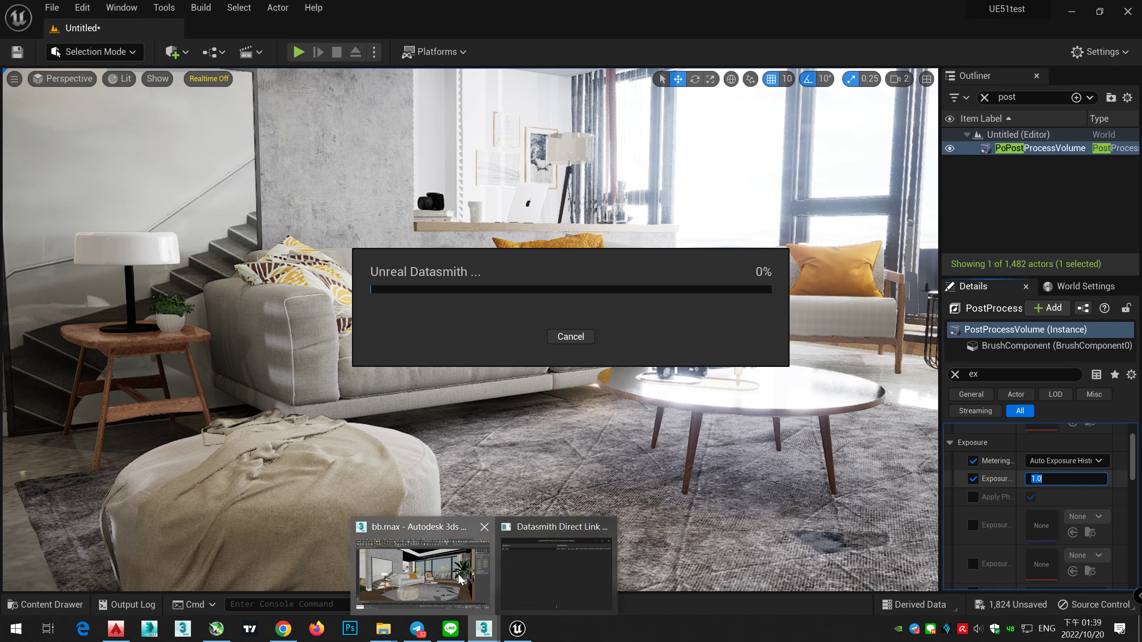
click(460, 579)
click(517, 628)
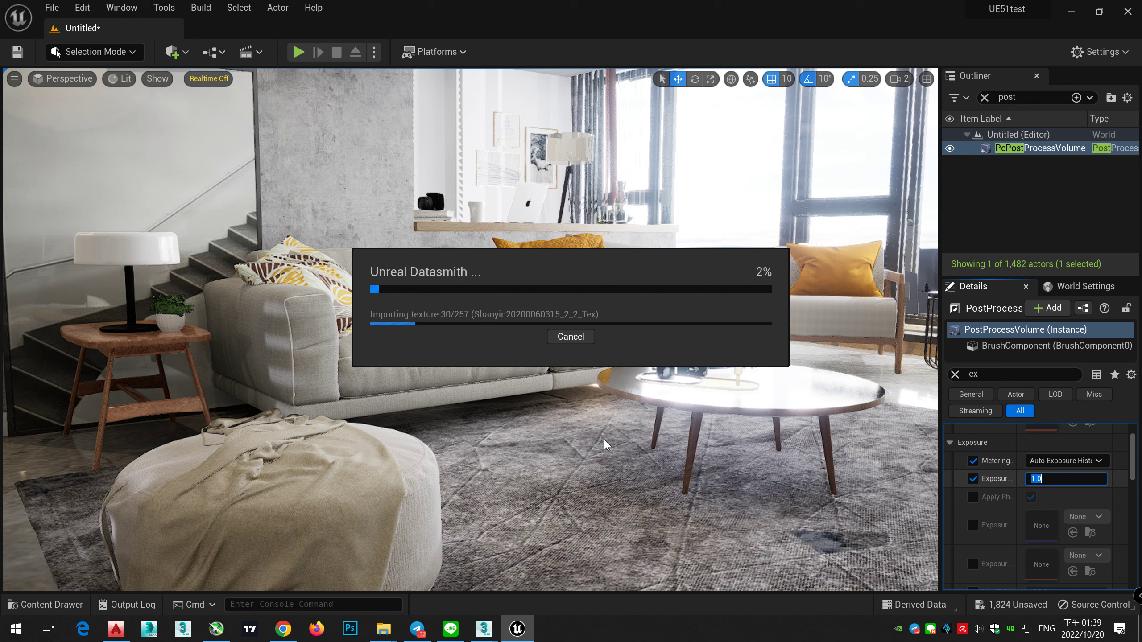
mouse_move(483, 628)
click(422, 549)
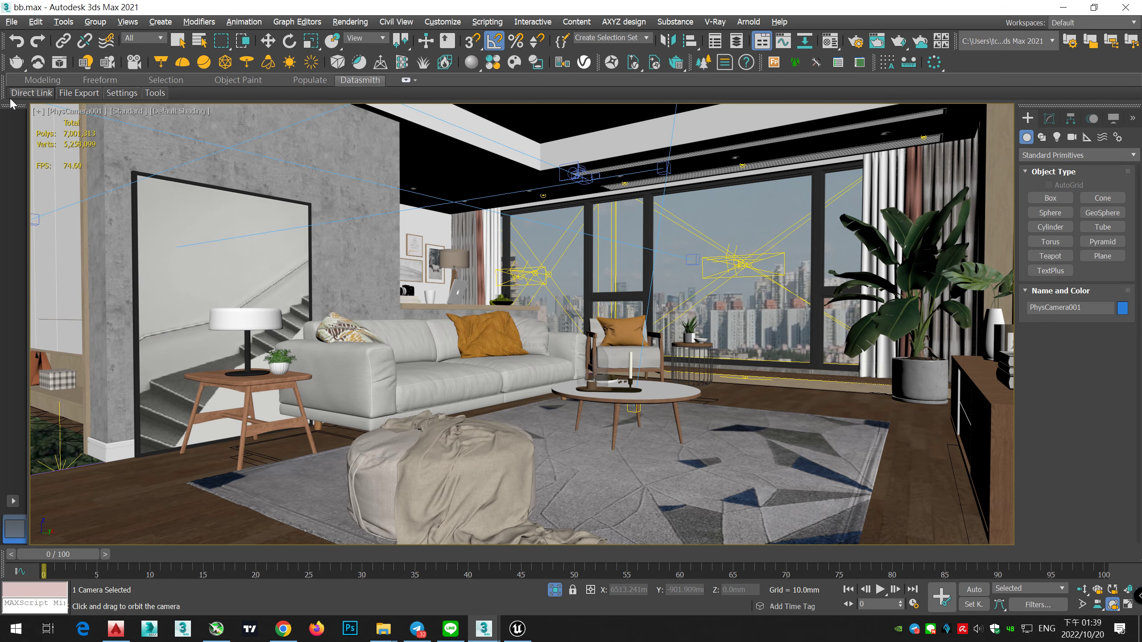
mouse_move(28, 98)
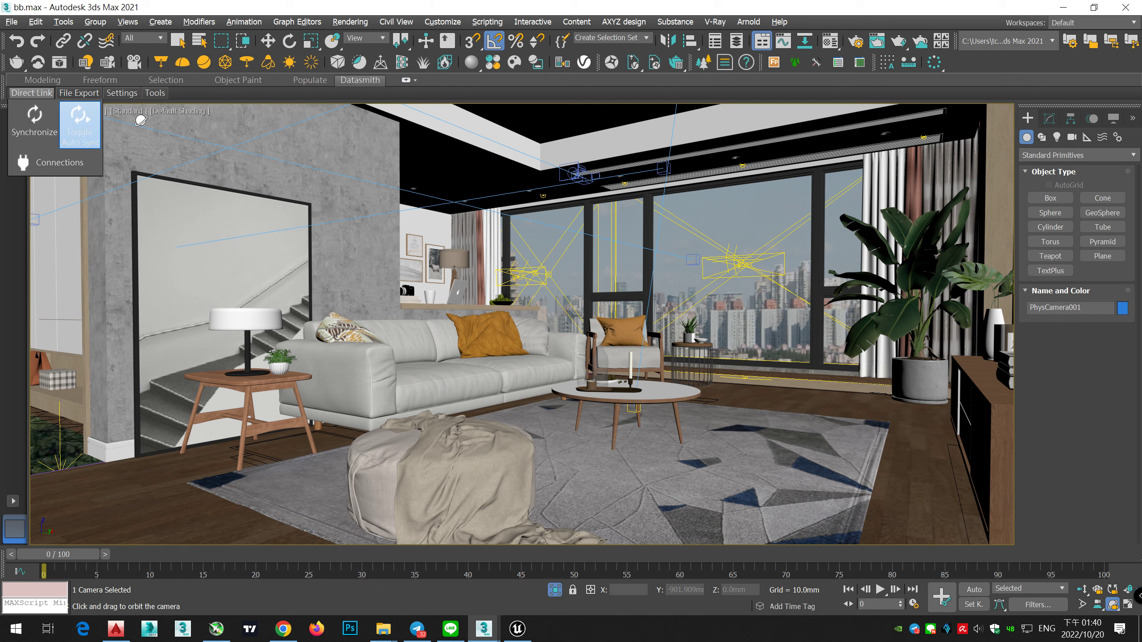
mouse_move(118, 94)
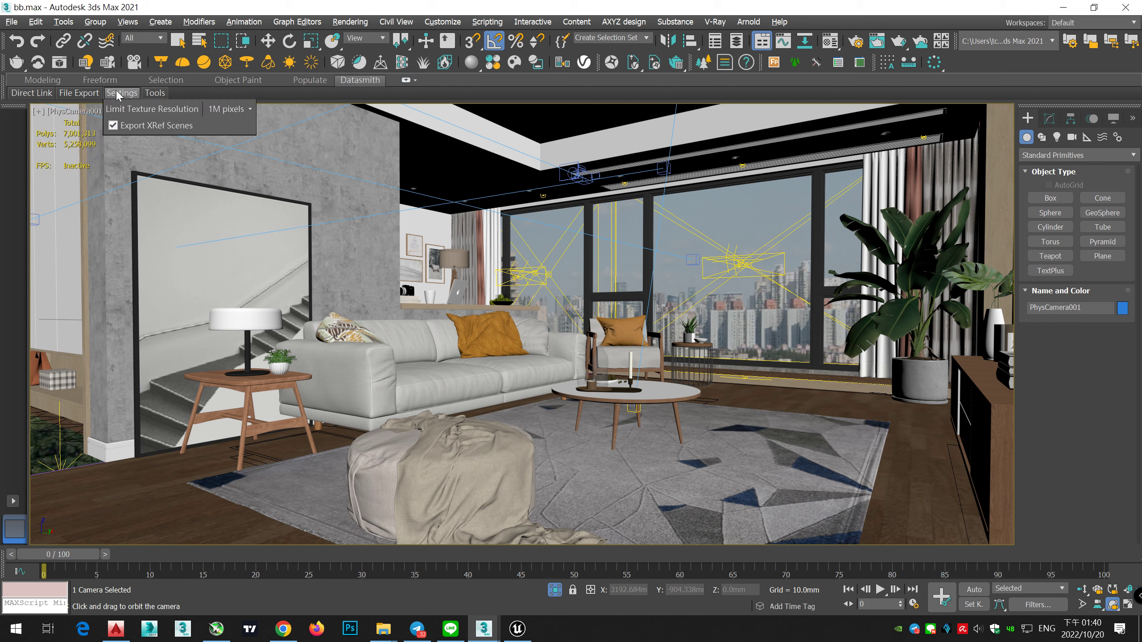
mouse_move(158, 96)
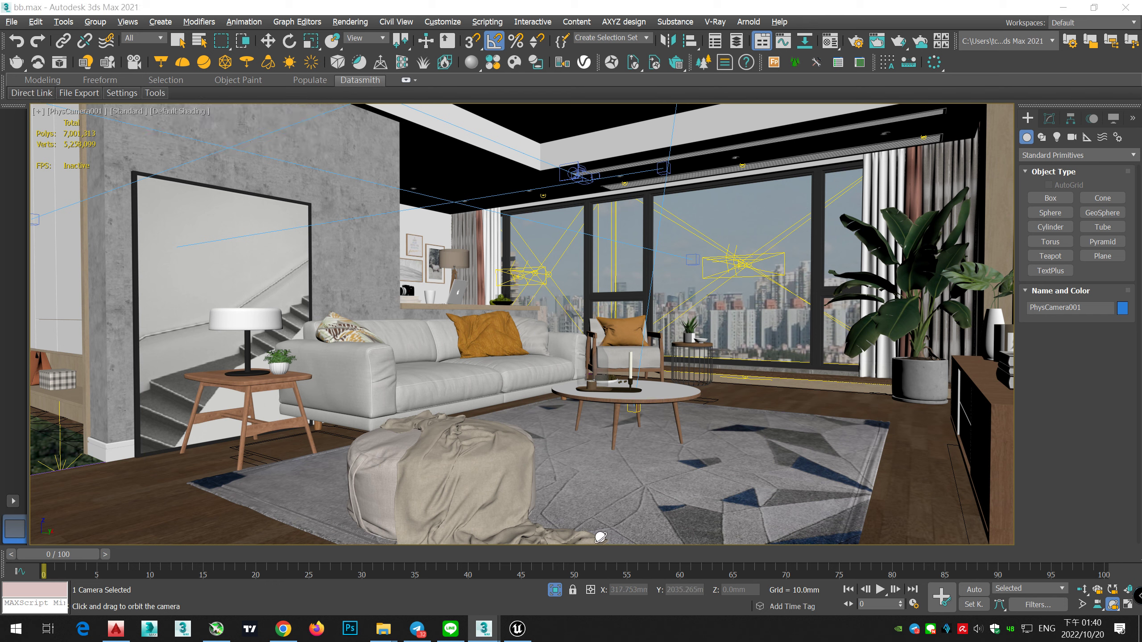
click(509, 638)
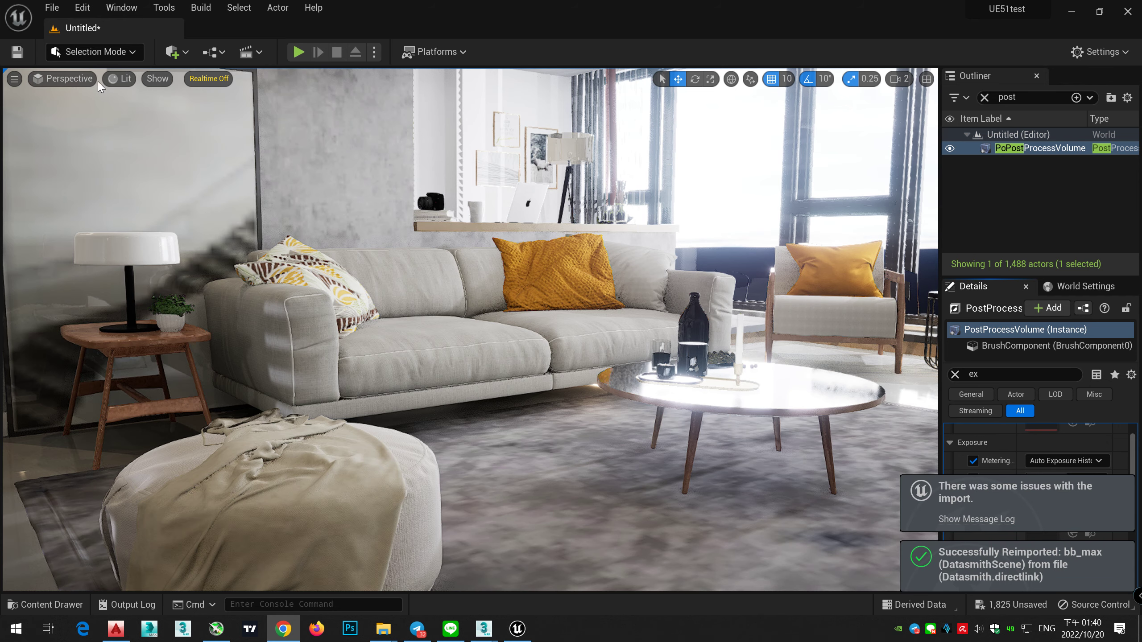
Step: Look through the imported camera PhysCamera001 in the viewport
click(120, 79)
click(64, 78)
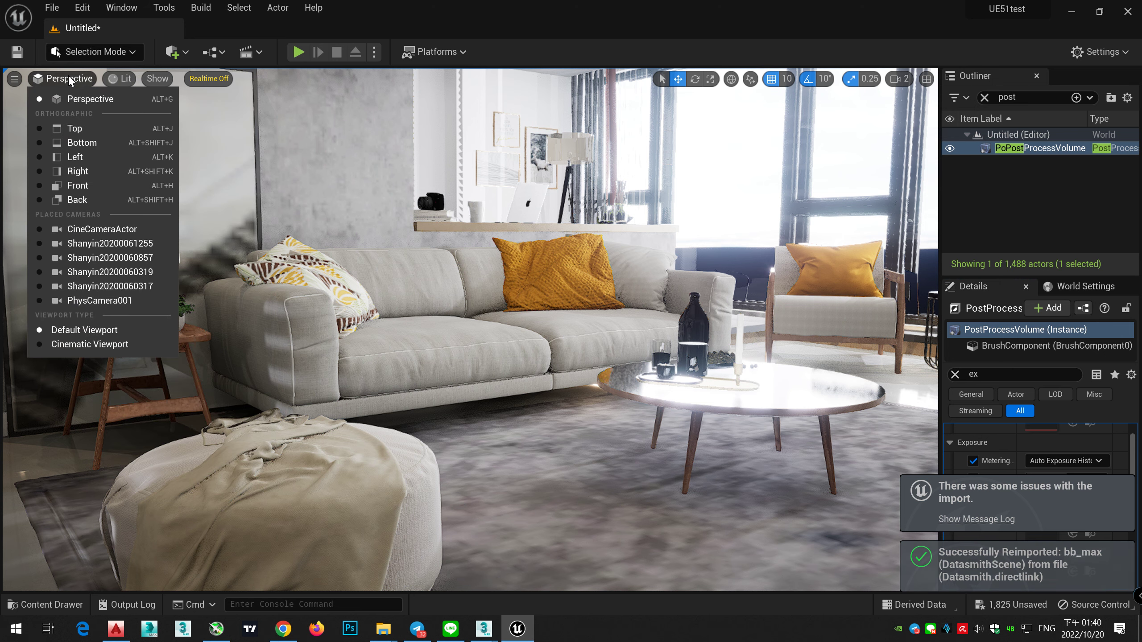
click(112, 303)
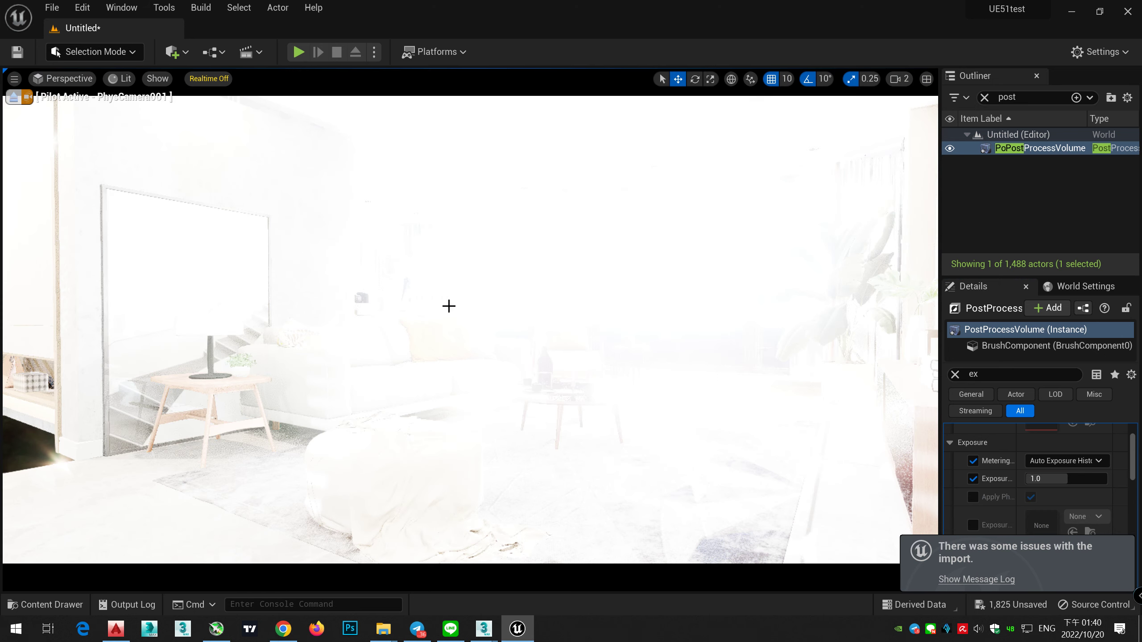
click(81, 80)
click(120, 229)
click(71, 81)
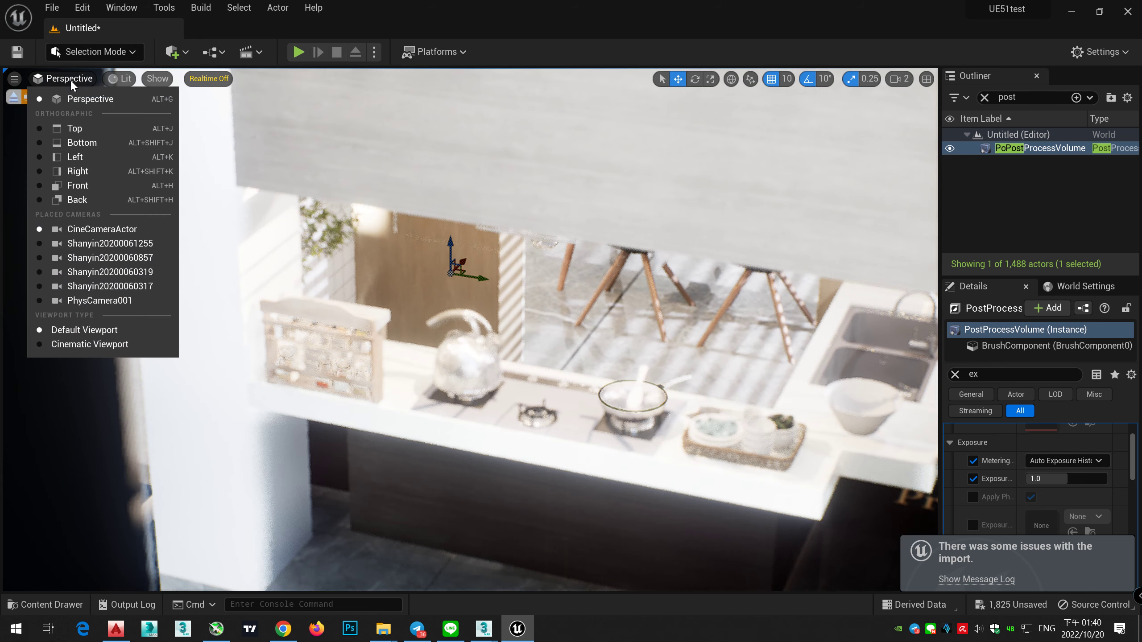
click(109, 244)
click(67, 78)
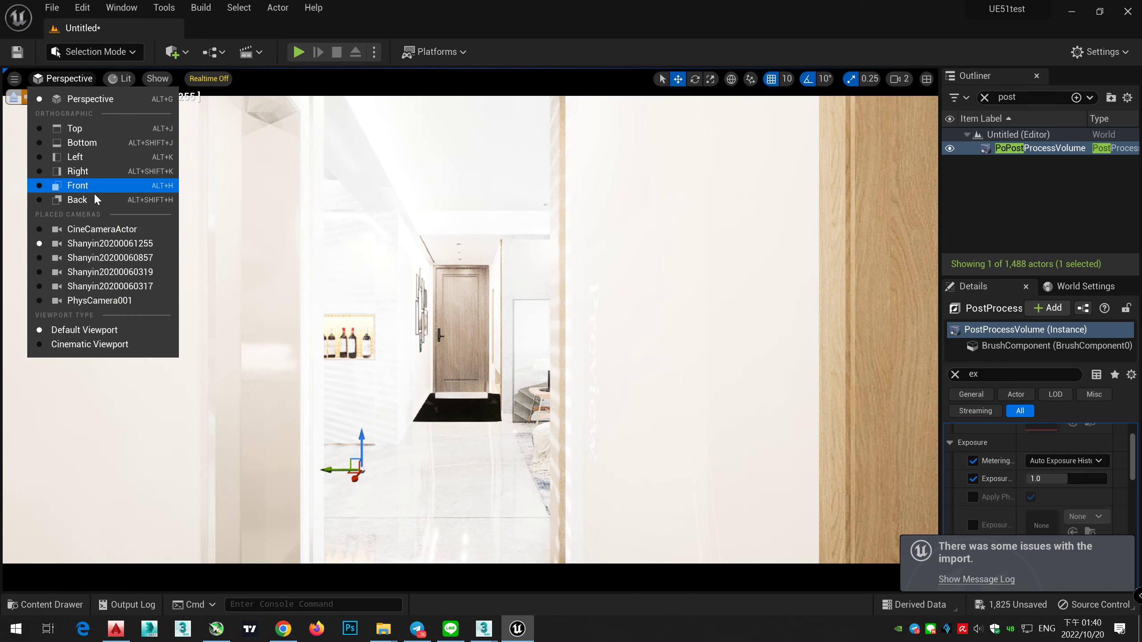
click(96, 258)
click(67, 79)
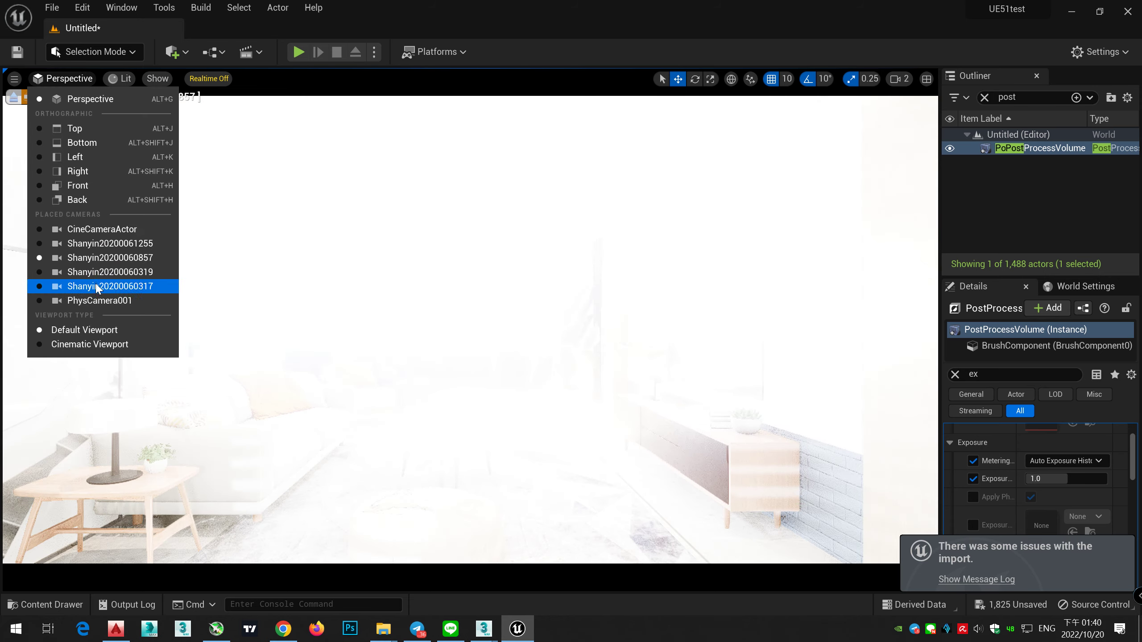
click(97, 286)
click(67, 79)
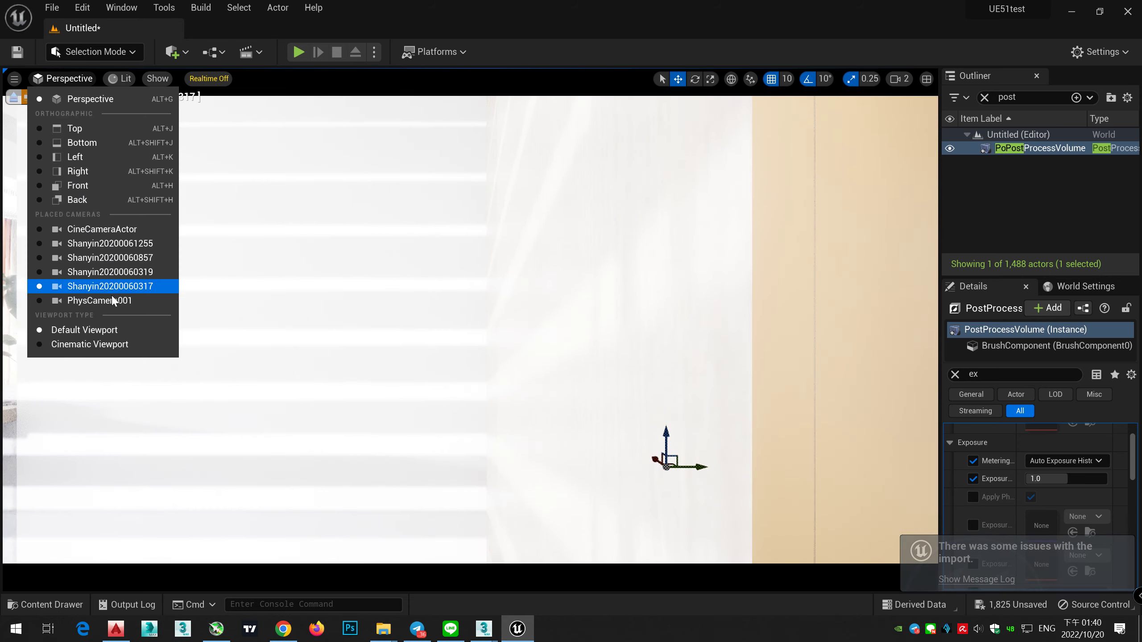
click(113, 301)
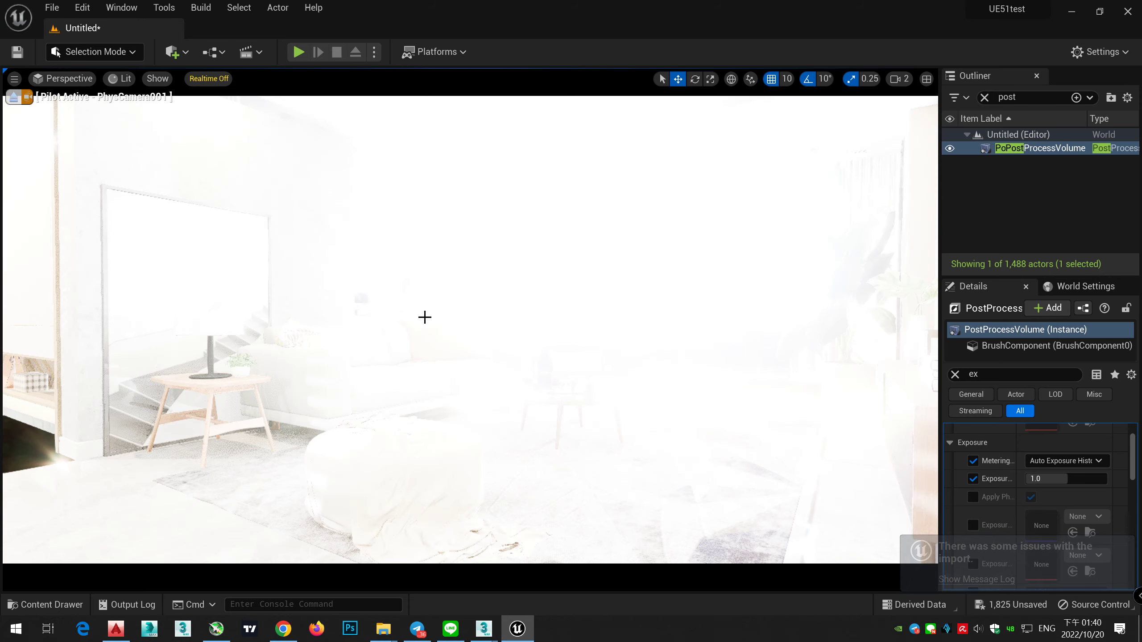
Step: Override the viewport's automatic exposure with a manual value that darkens the overexposed PhysCamera001 view to a balanced brightness
click(52, 82)
click(13, 79)
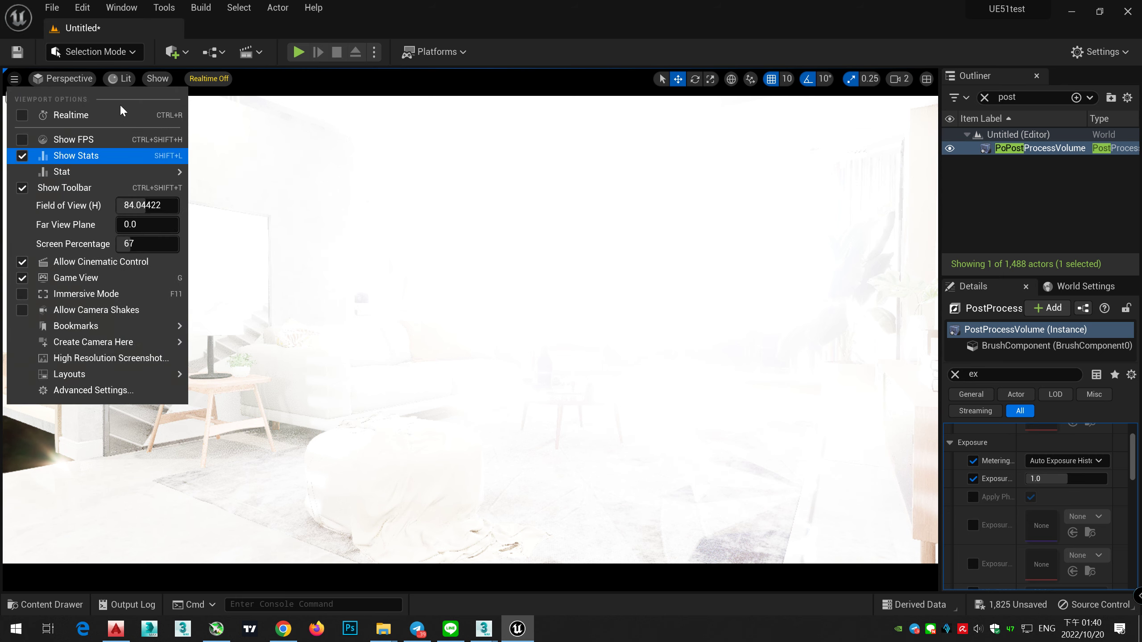
click(125, 79)
click(175, 420)
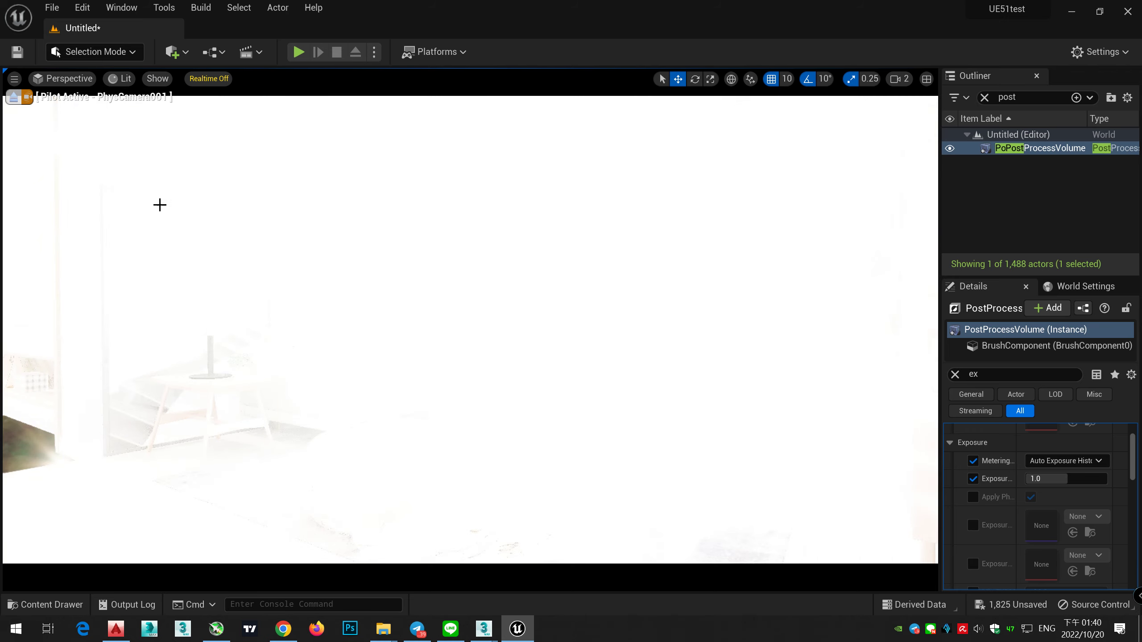
click(121, 79)
drag(217, 435, 248, 435)
click(473, 5)
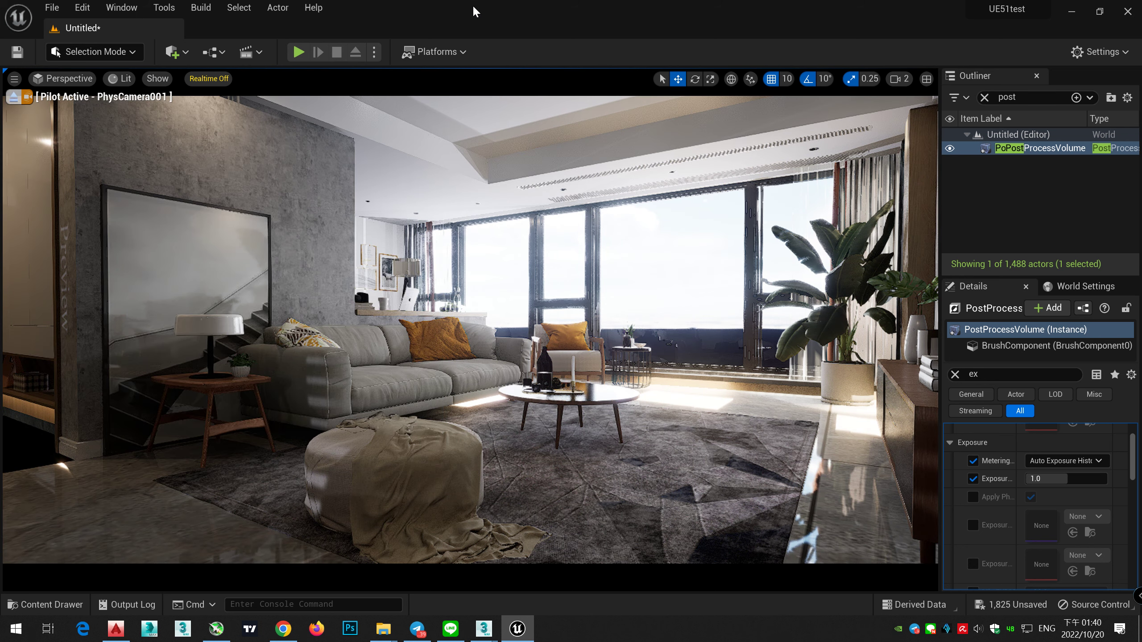
click(63, 78)
click(114, 286)
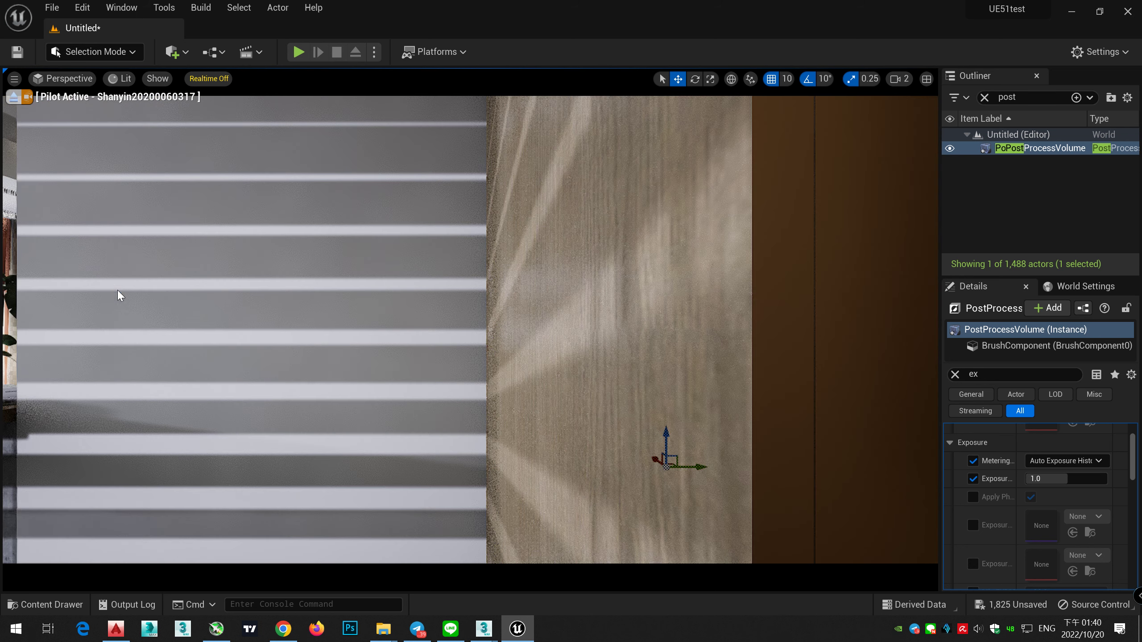
click(79, 87)
click(107, 278)
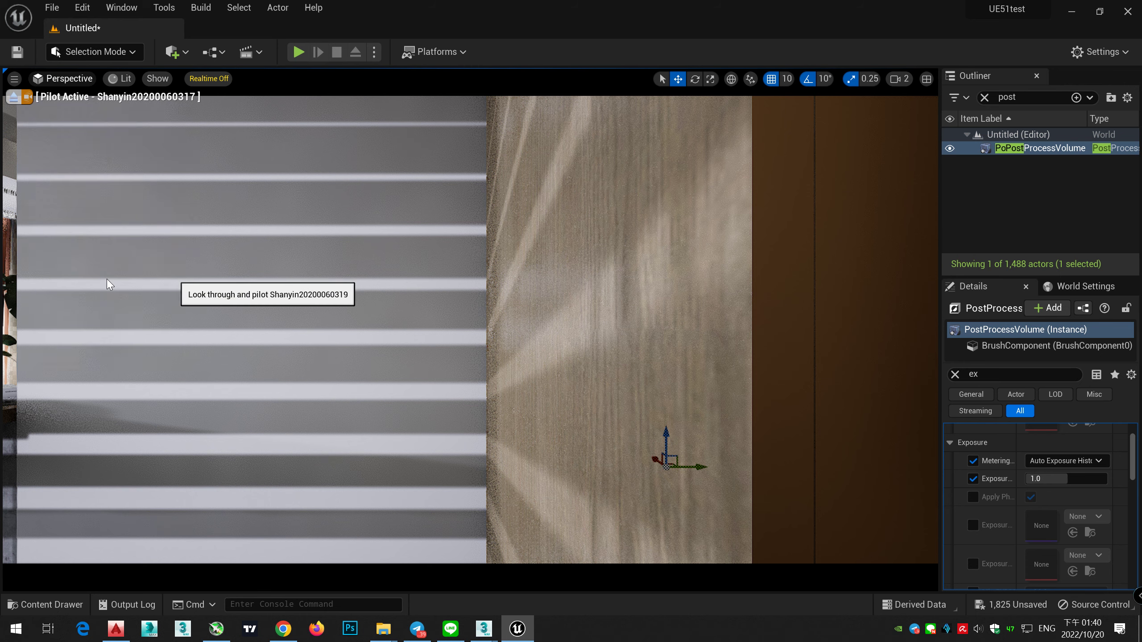
click(77, 84)
click(118, 252)
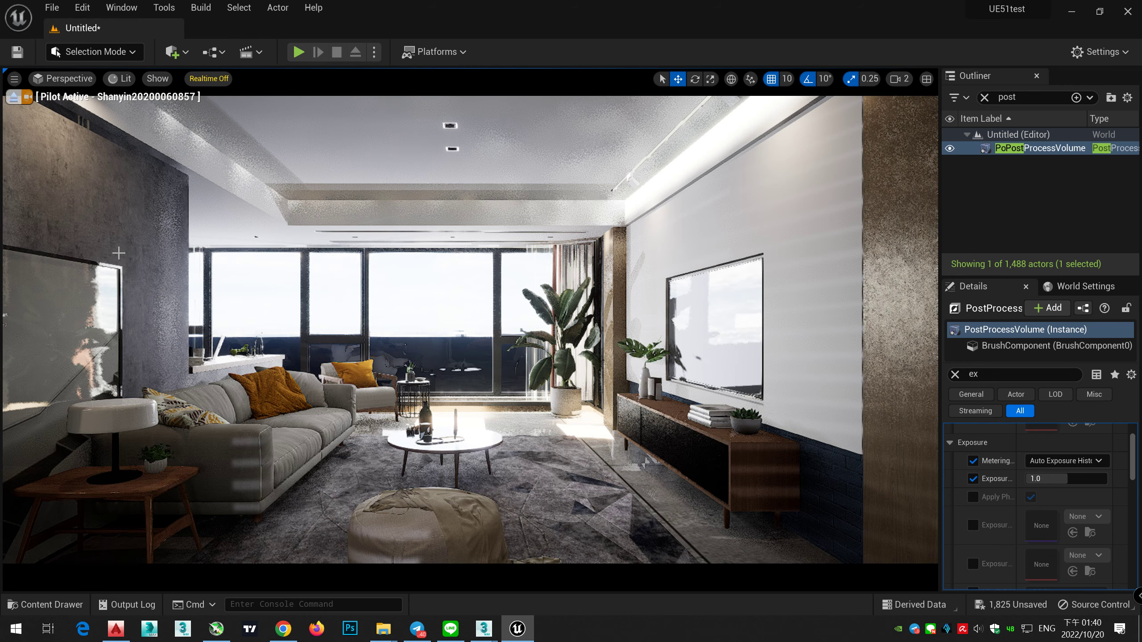
click(84, 80)
click(103, 243)
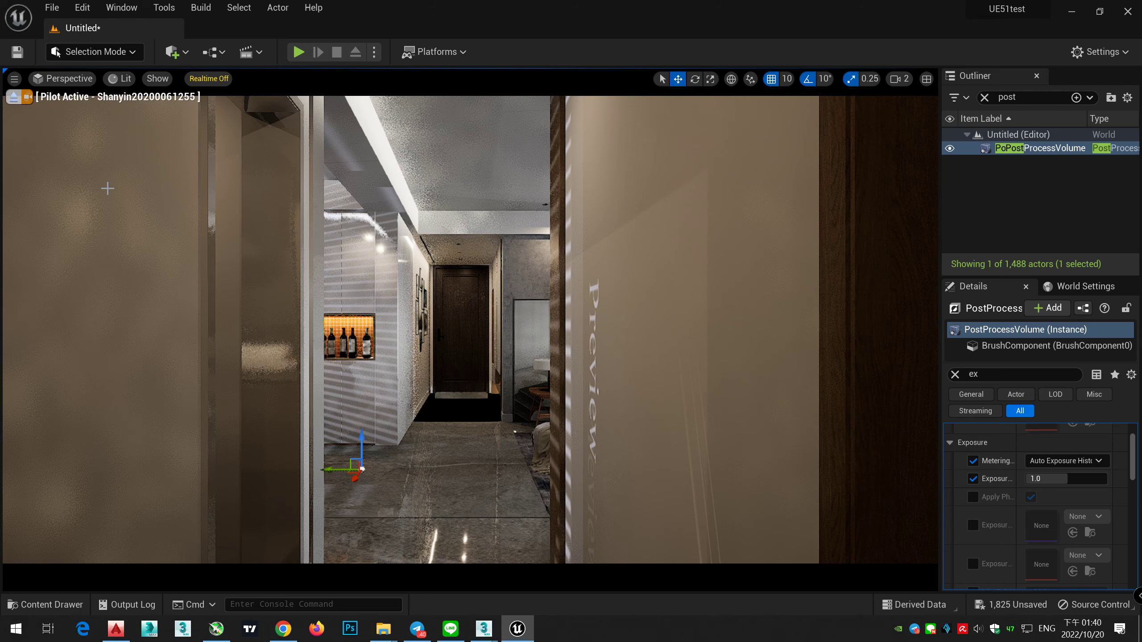
Step: Return to the PhysCamera001 view and turn on realtime rendering
click(86, 79)
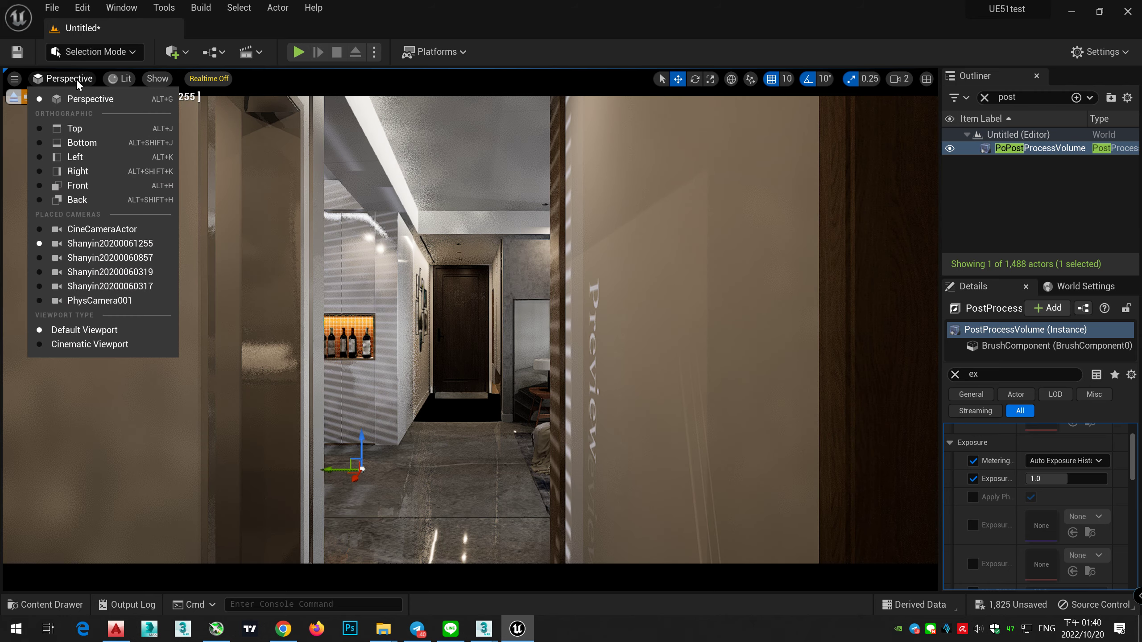
click(137, 302)
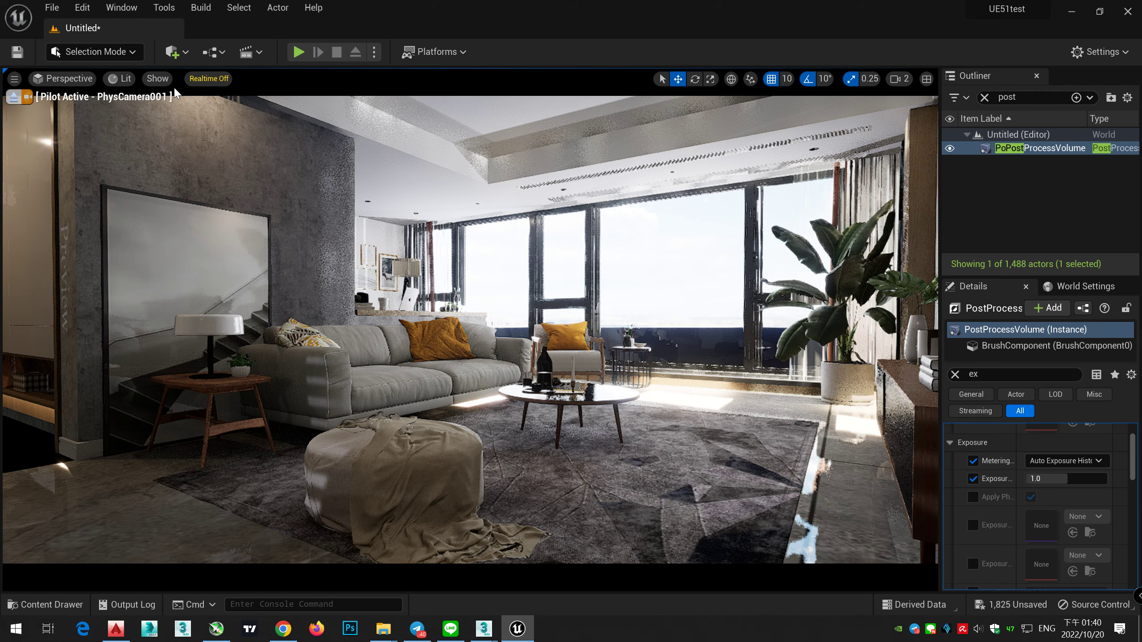
click(200, 79)
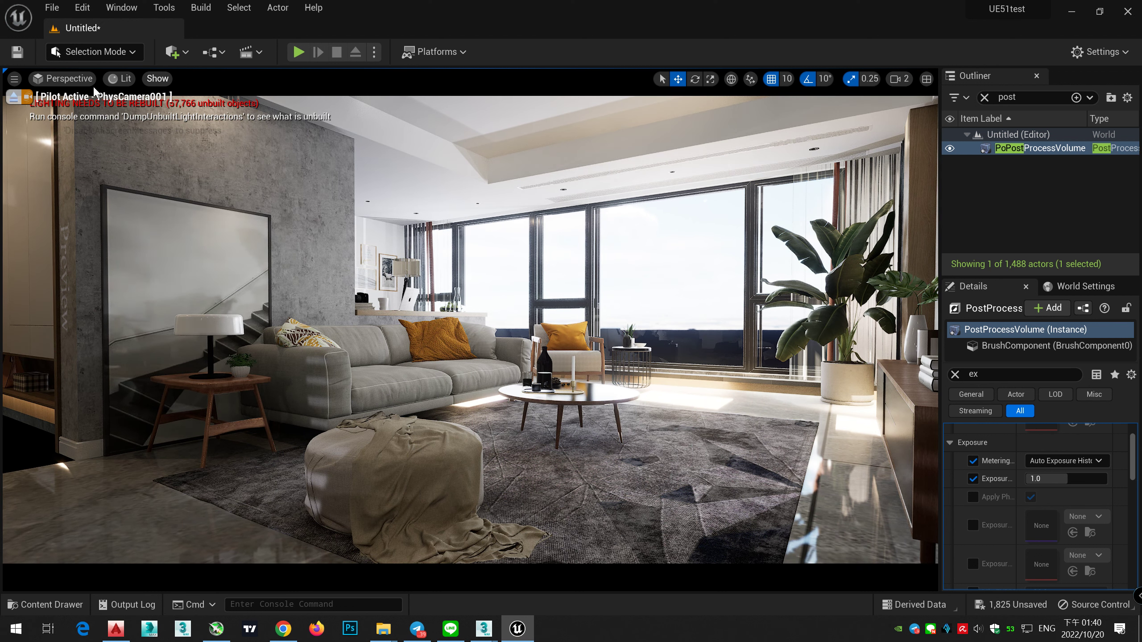
Step: Turn realtime rendering off, switch to 3ds Max and reframe the PhysCamera001 view closer to the sofa and coffee table
click(14, 79)
click(54, 112)
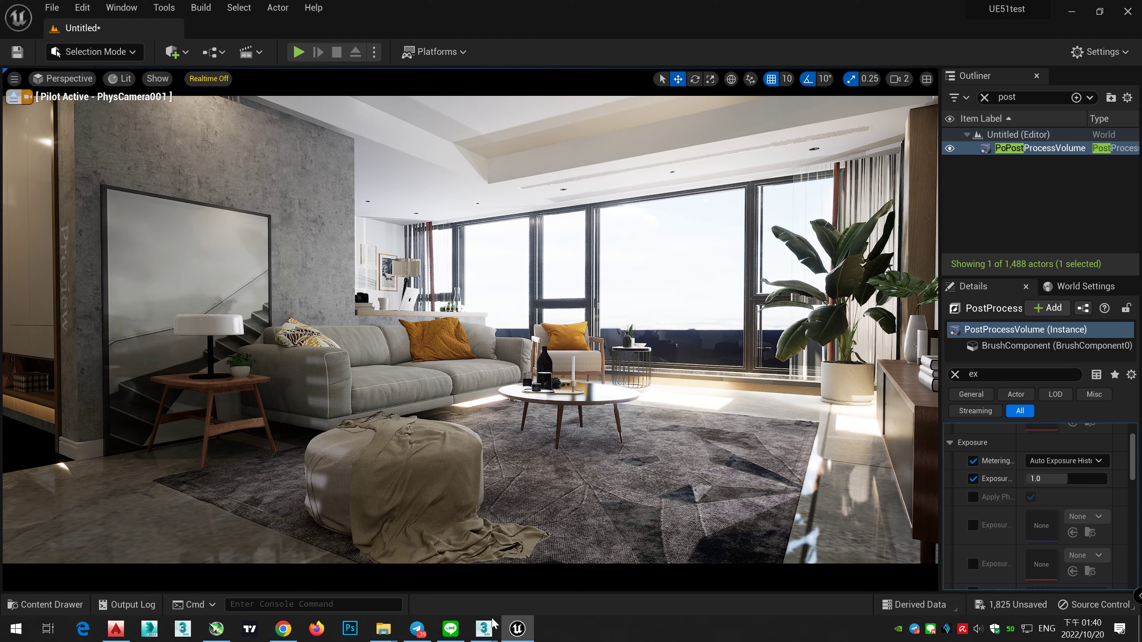
mouse_move(488, 621)
click(544, 566)
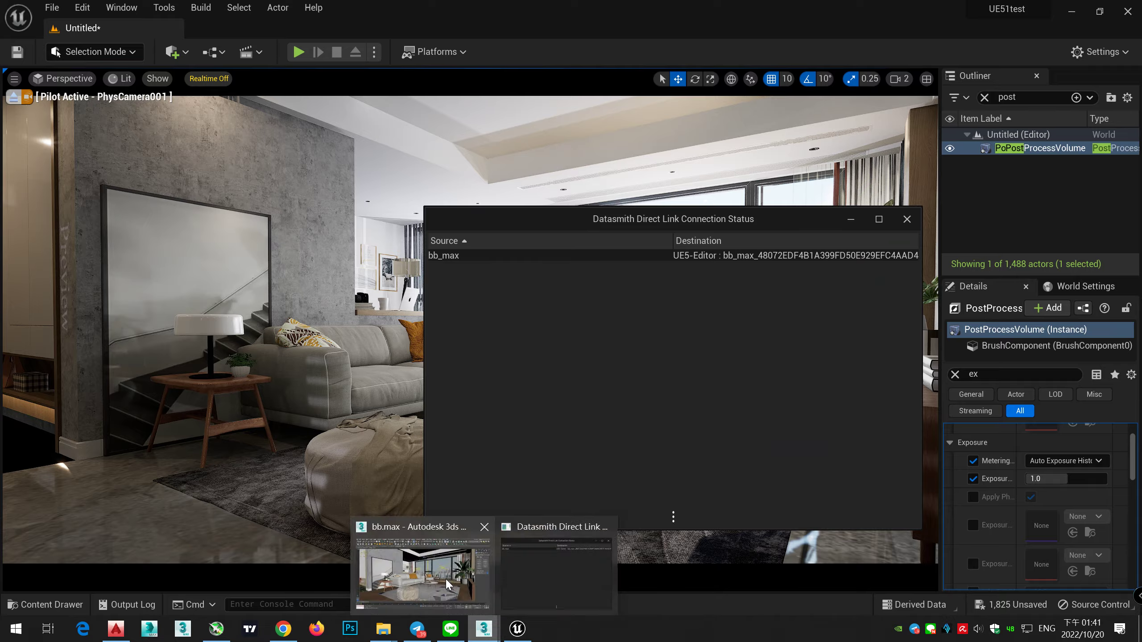
click(447, 585)
drag(224, 185, 516, 302)
key(alt+z)
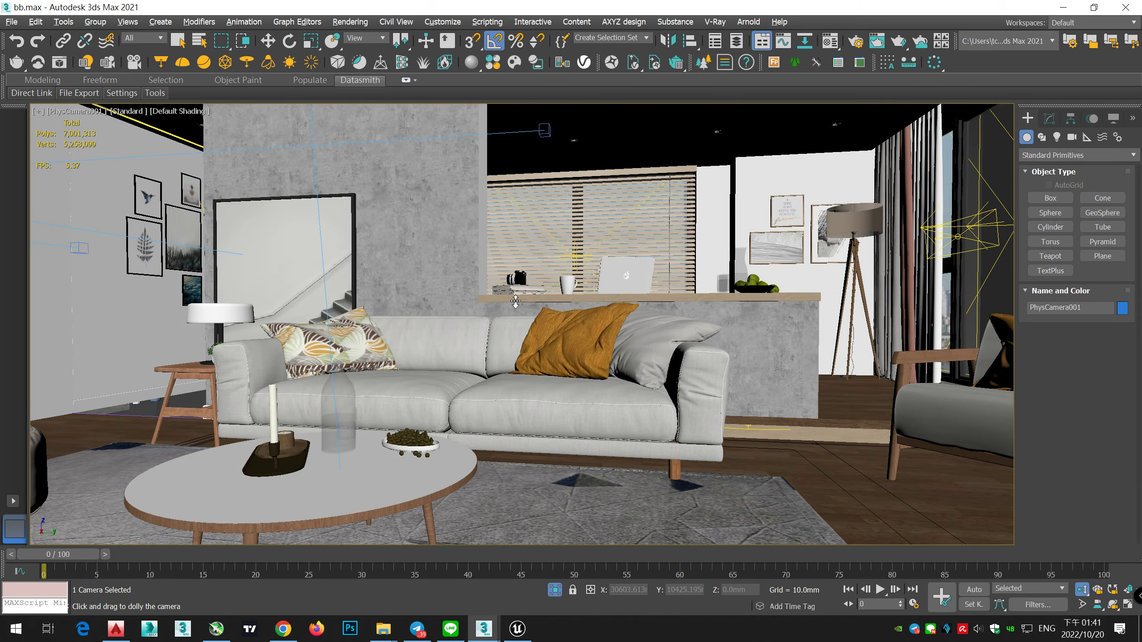
Step: Synchronize the changed camera through Datasmith Direct Link and return to Unreal Engine
mouse_move(44, 93)
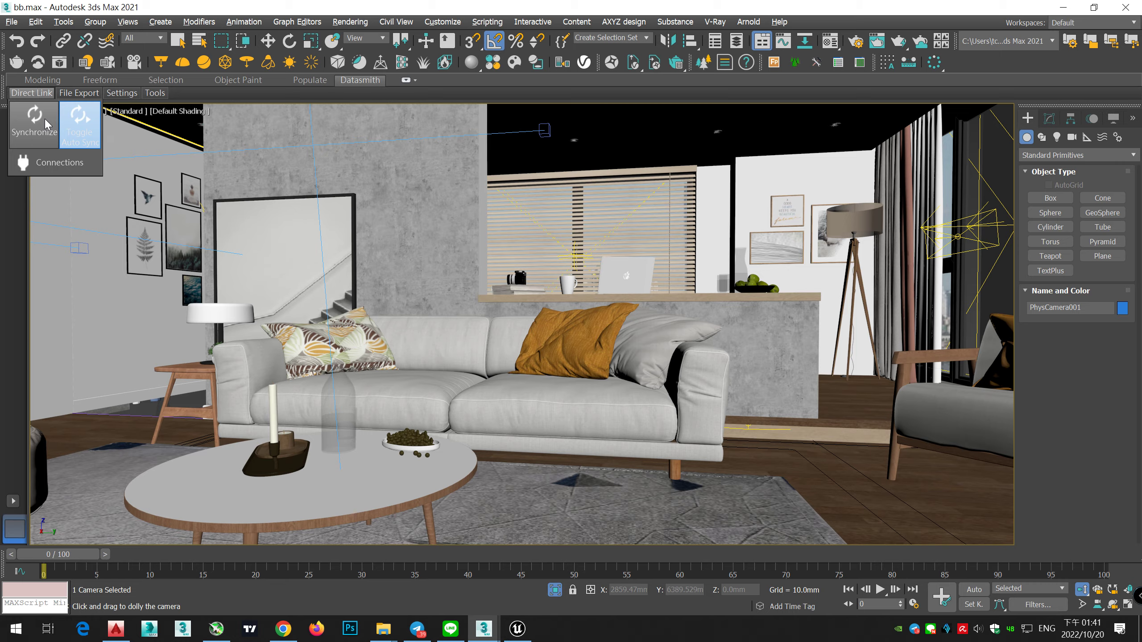
click(46, 120)
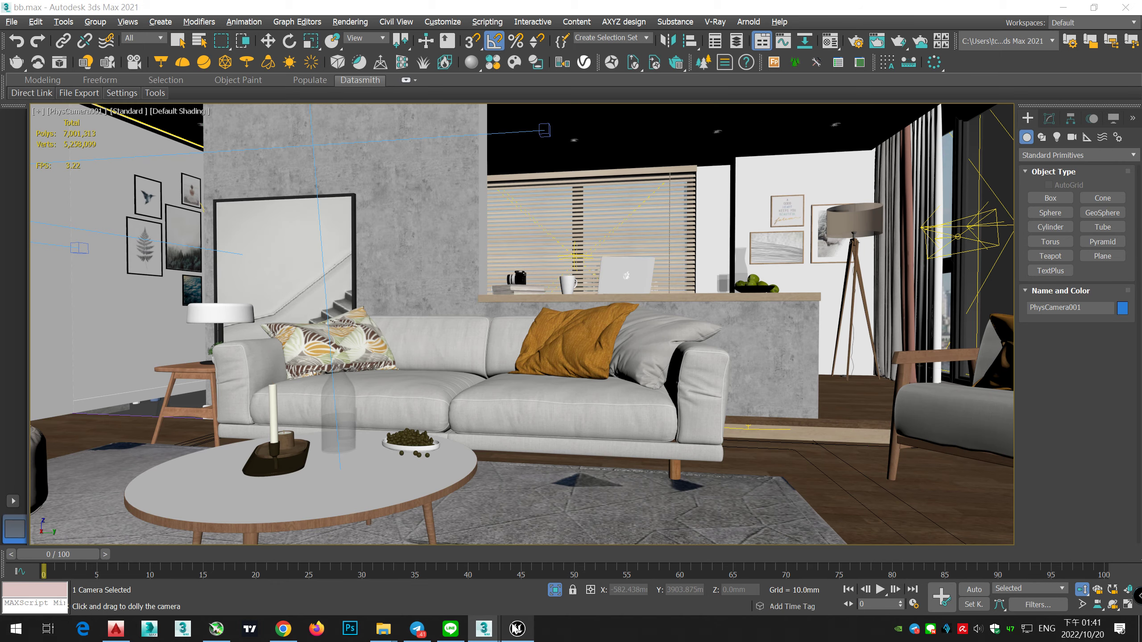
click(517, 629)
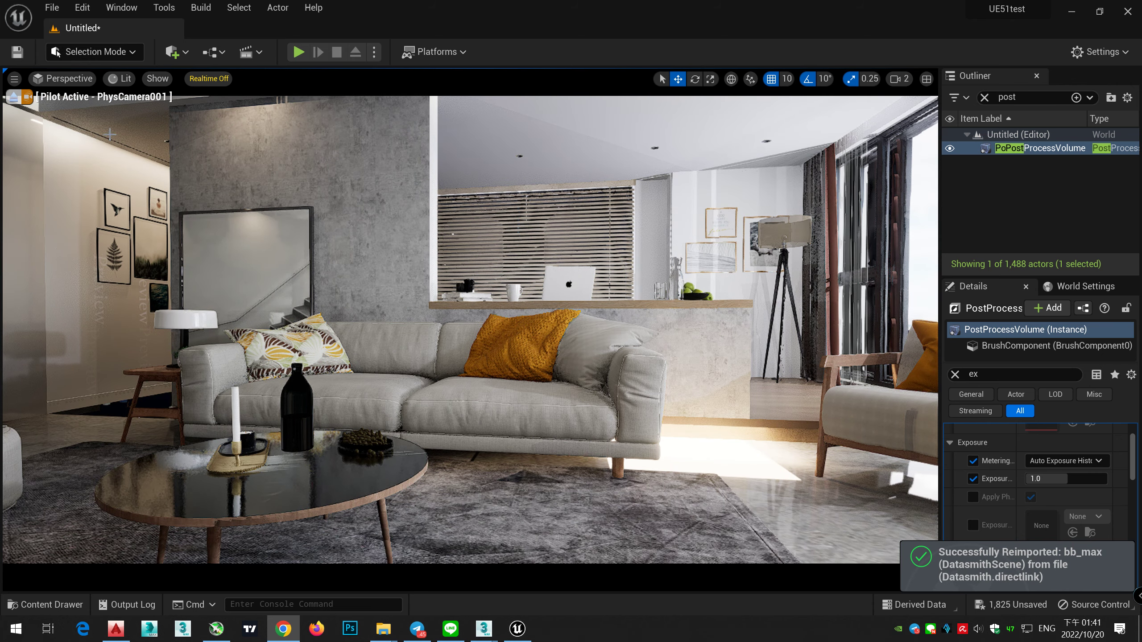
click(67, 78)
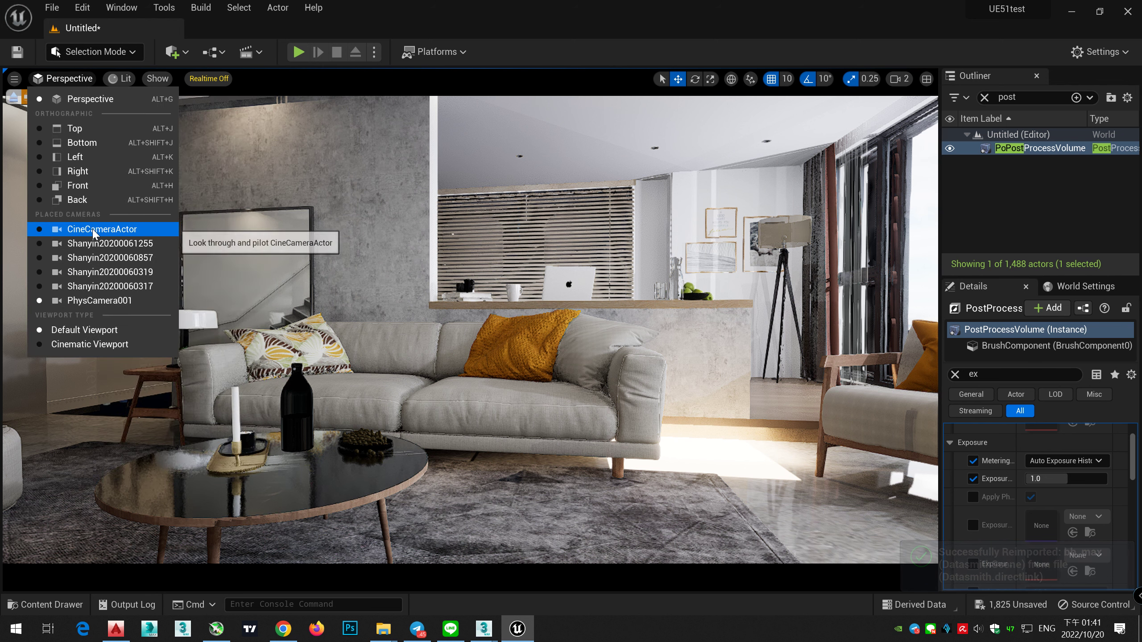
click(94, 244)
click(67, 78)
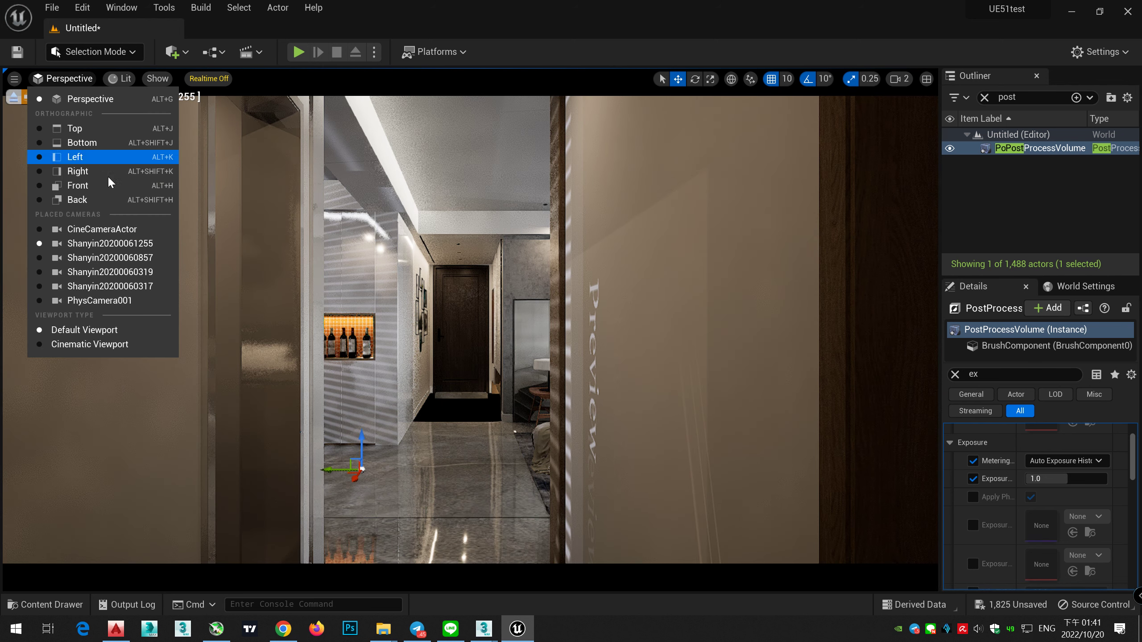
click(115, 299)
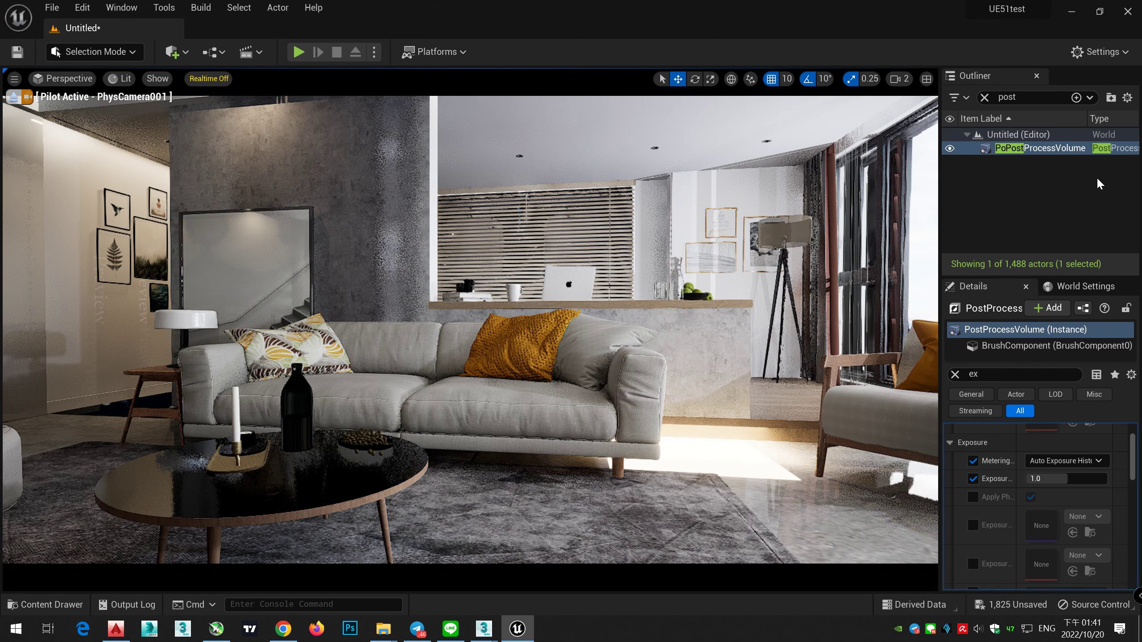
Step: Compare the synced sofa view in Unreal Engine with the 3ds Max camera view, and return to the maximized Unreal window
mouse_move(484, 628)
click(435, 570)
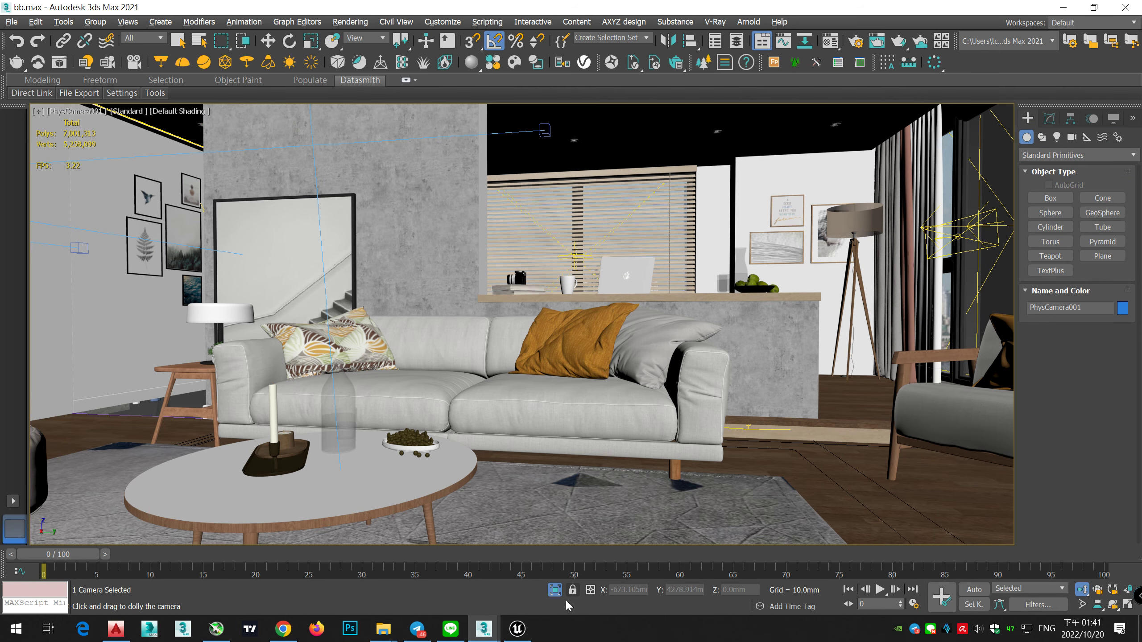
click(517, 628)
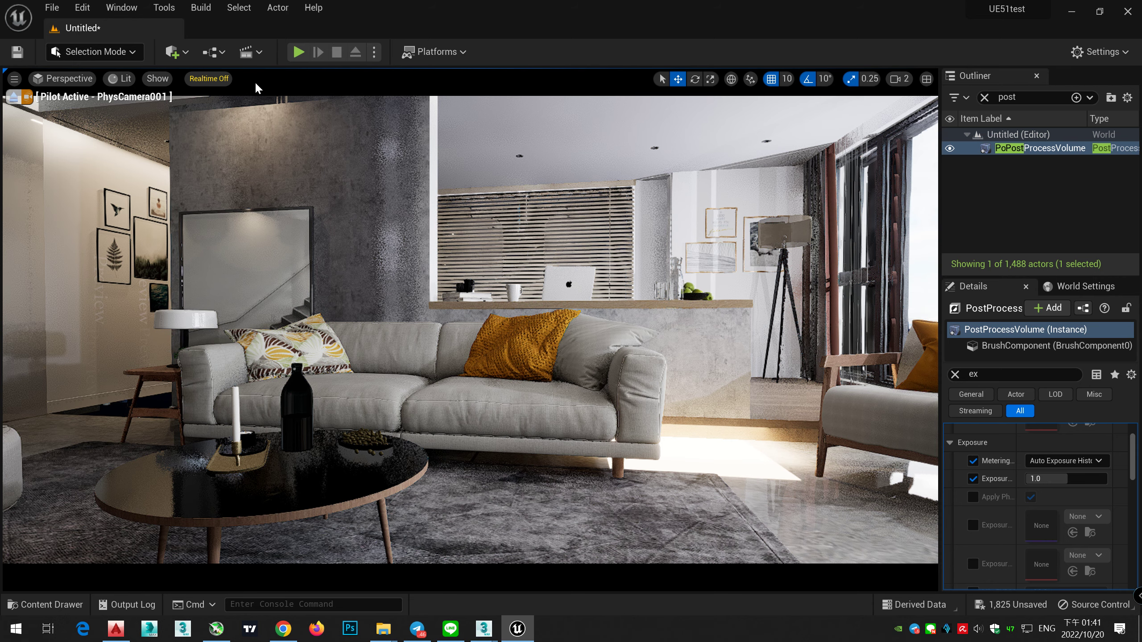
click(217, 81)
drag(537, 7, 635, 65)
alt+drag(575, 276, 596, 280)
right_drag(595, 280, 530, 260)
drag(582, 72, 703, 138)
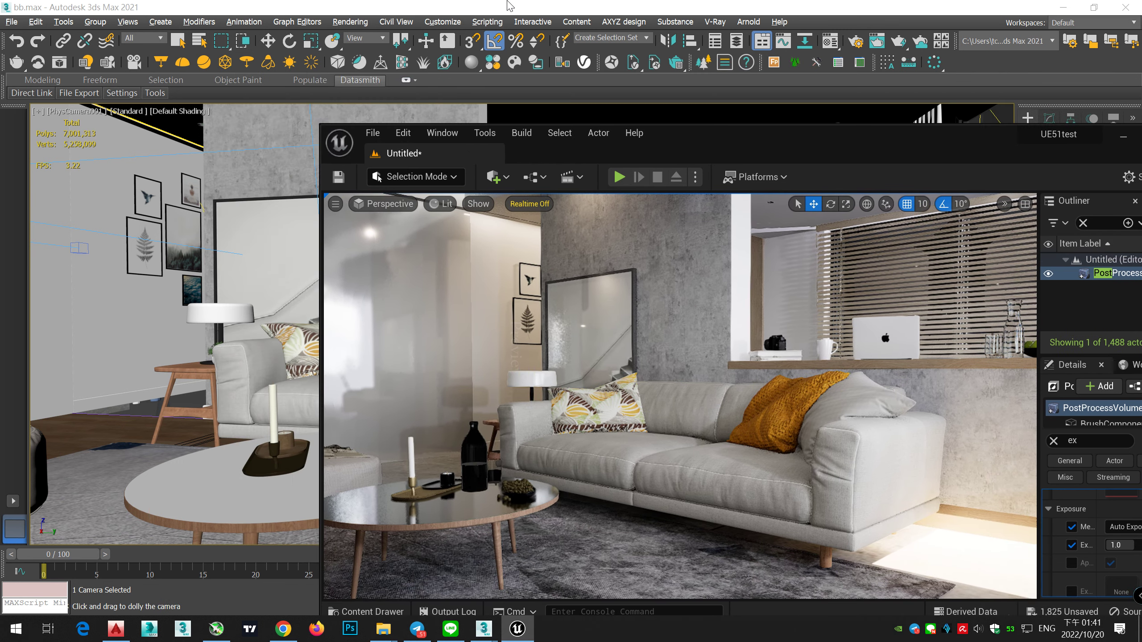
click(508, 3)
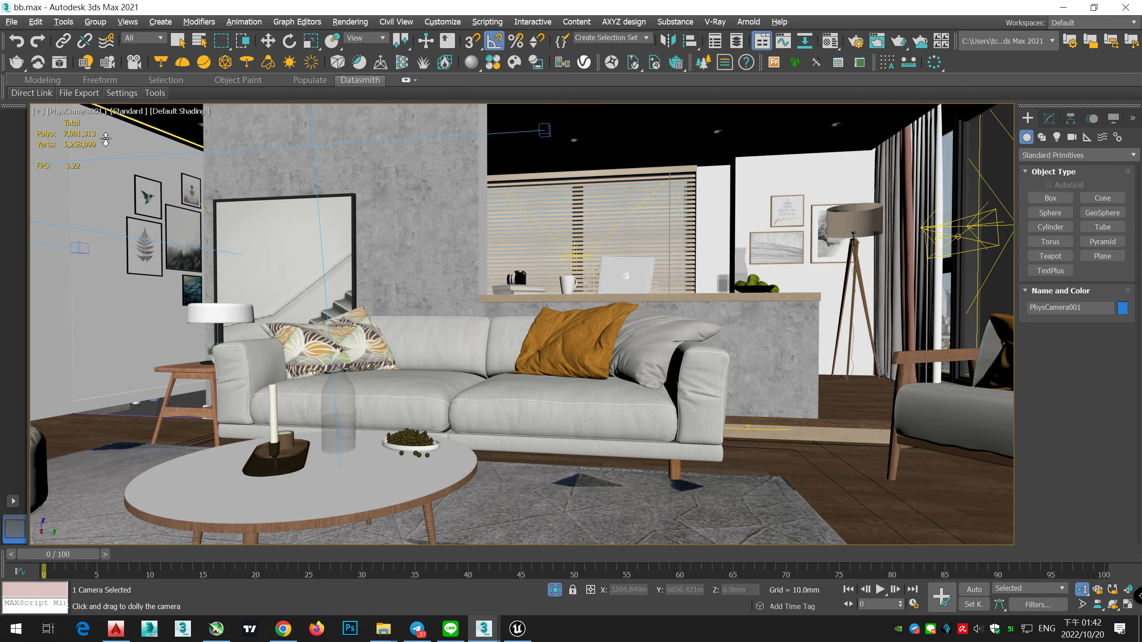
click(517, 628)
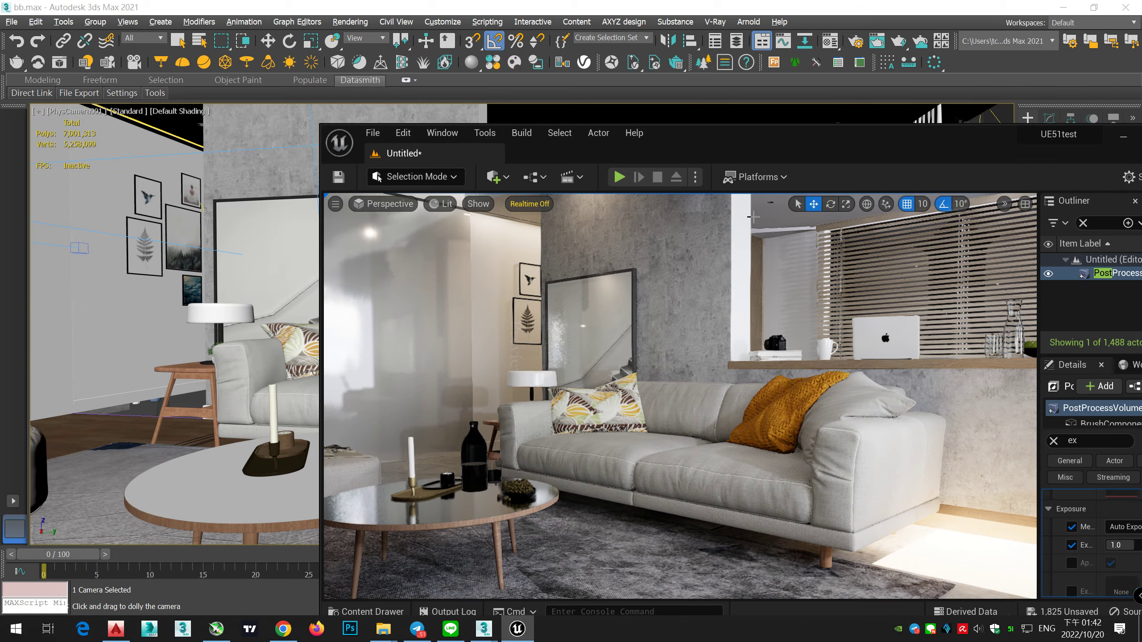
double_click(766, 138)
Step: Select the light portal at the window behind the armchair, clear the details filter and examine its properties
right_drag(275, 140, 315, 149)
right_drag(443, 288, 503, 288)
click(423, 292)
click(955, 375)
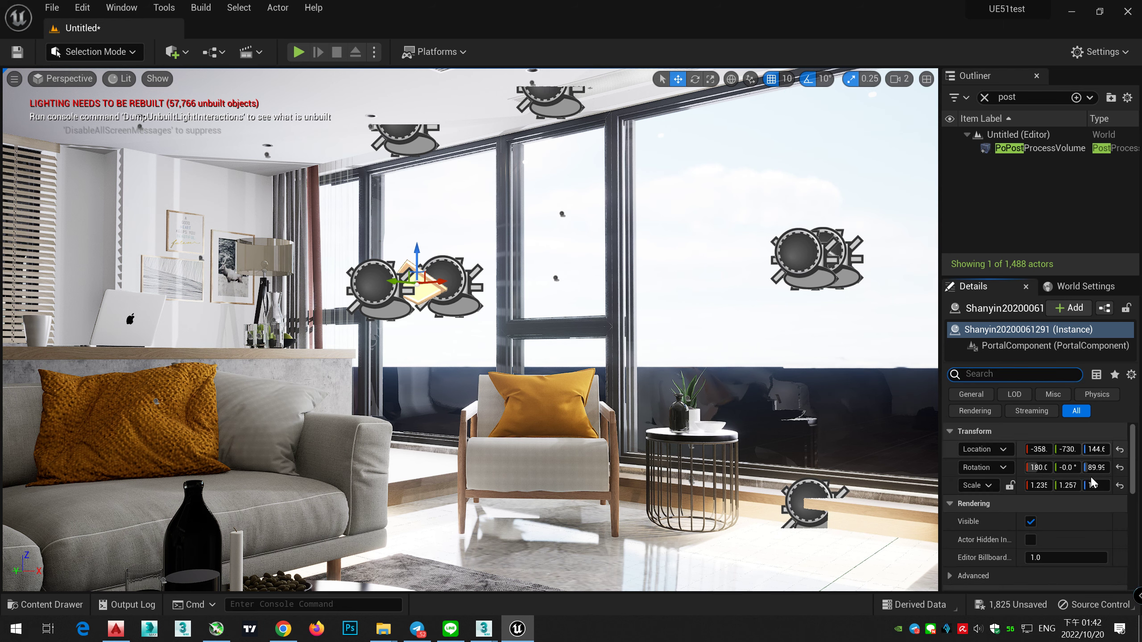
scroll(1102, 502, down, 3)
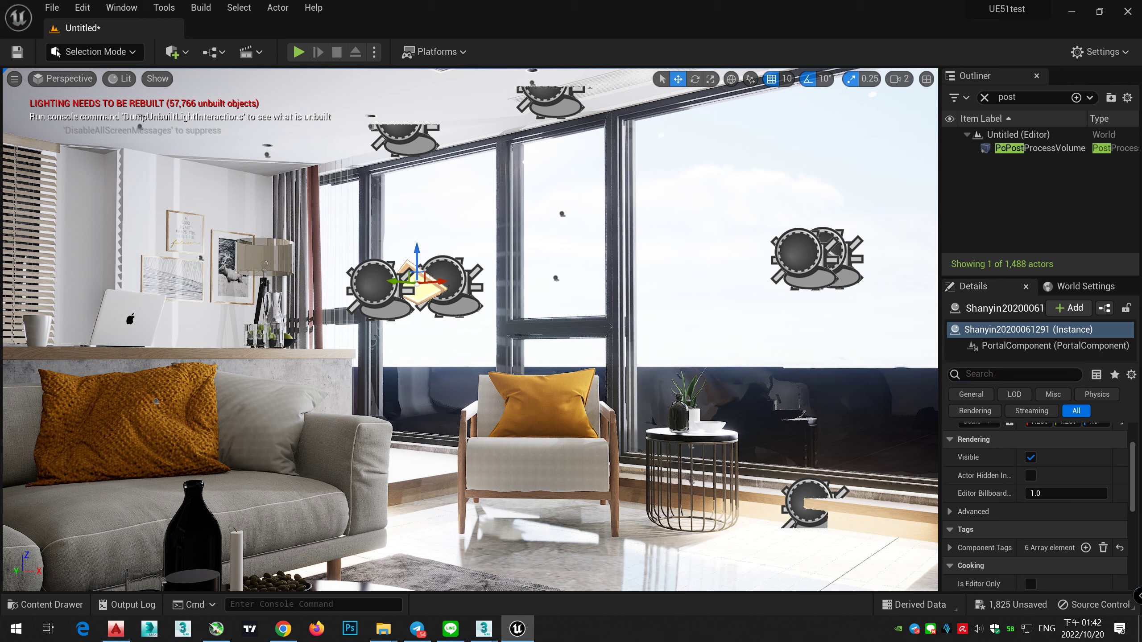
Step: Clear the Outliner filter and select the five consecutive Datasmith area lights around the large window
click(839, 268)
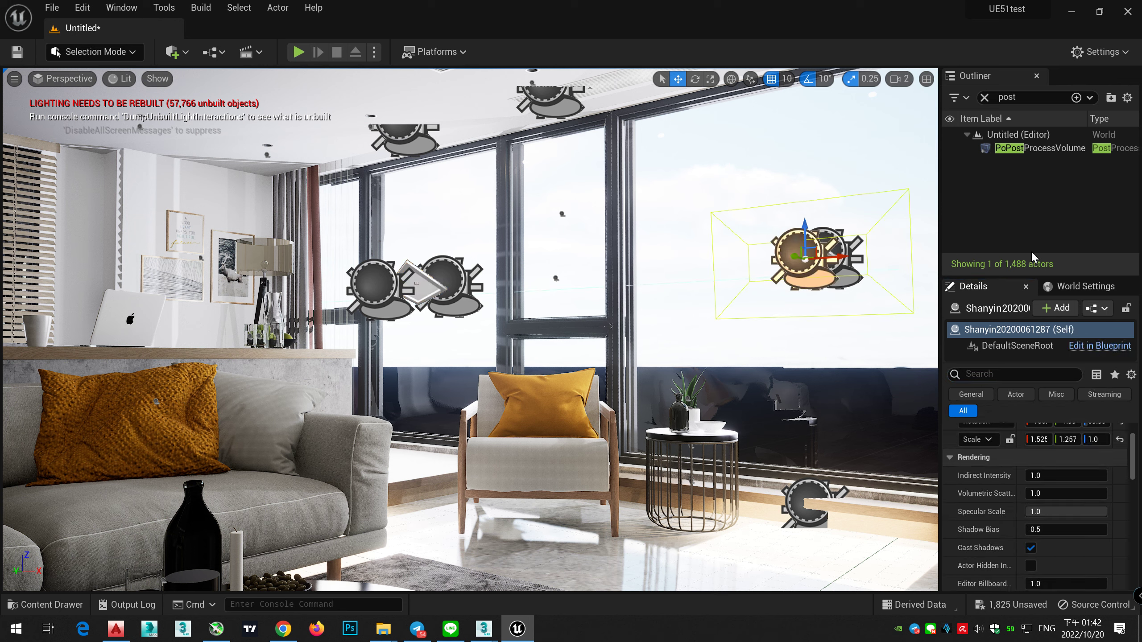
click(985, 99)
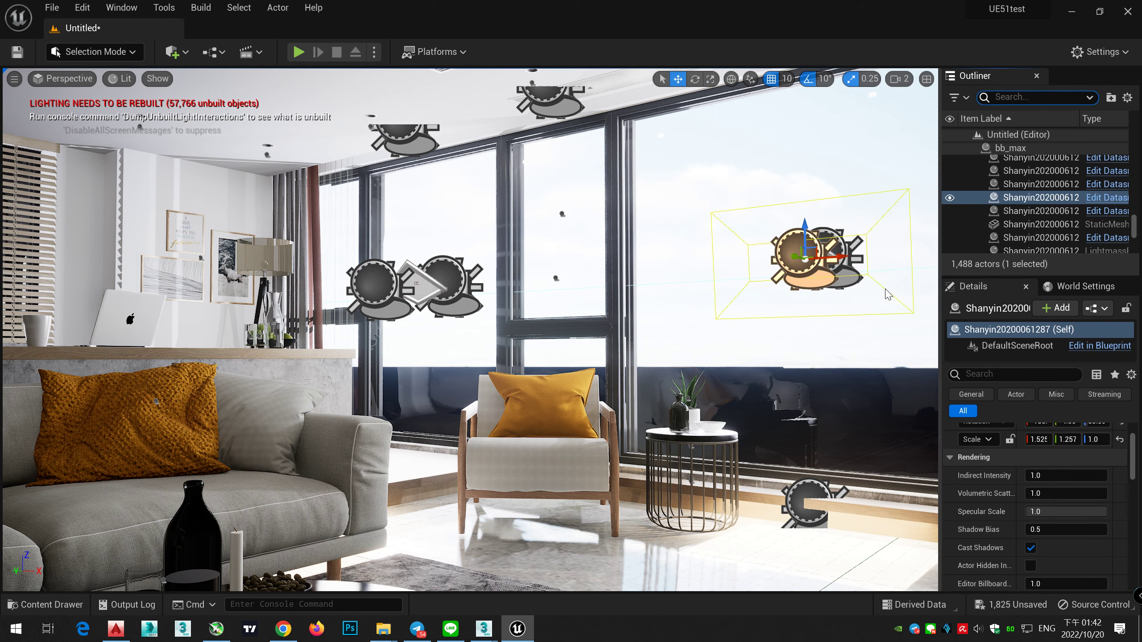
click(1046, 208)
scroll(1046, 209, up, 3)
shift+click(1046, 215)
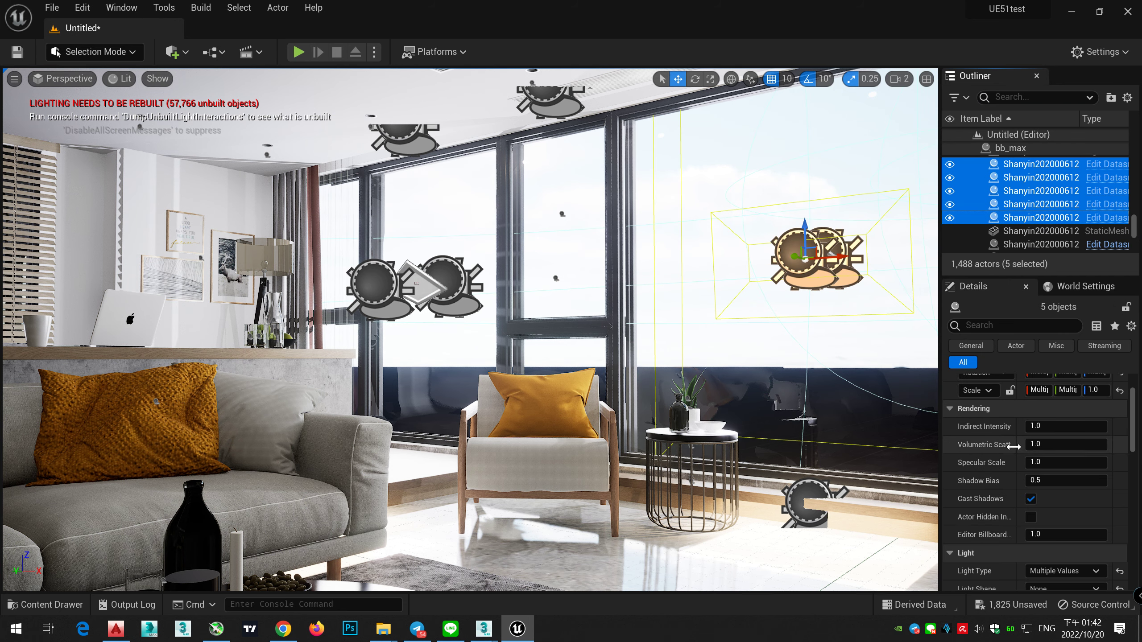
Step: Review the light type, intensity and color settings of the five selected area lights without changing them
scroll(1003, 460, down, 3)
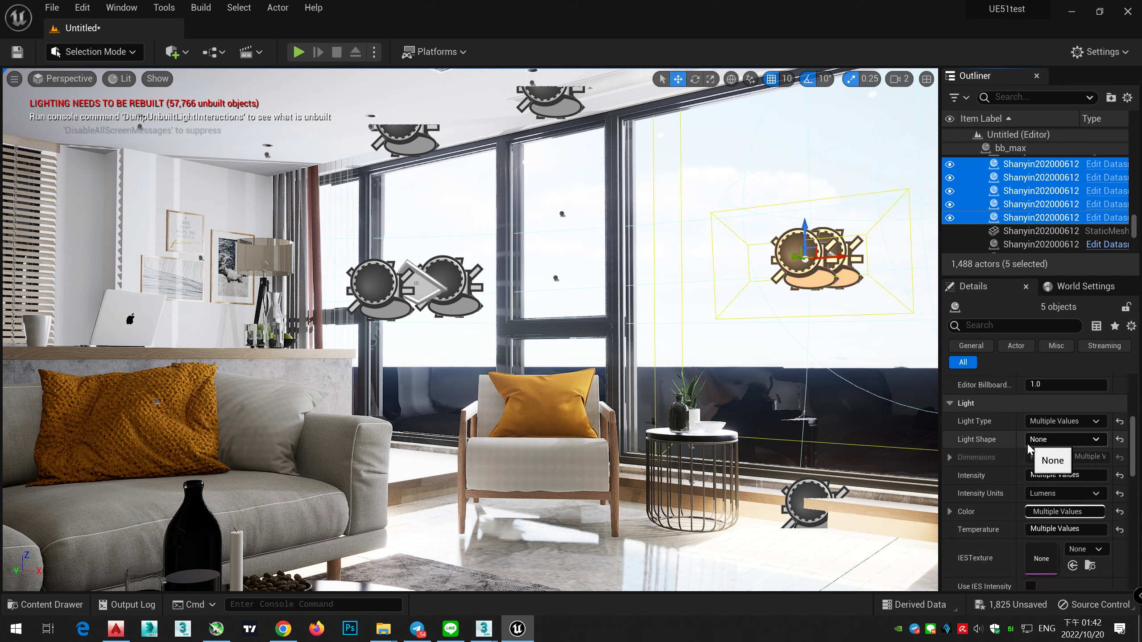
click(1063, 475)
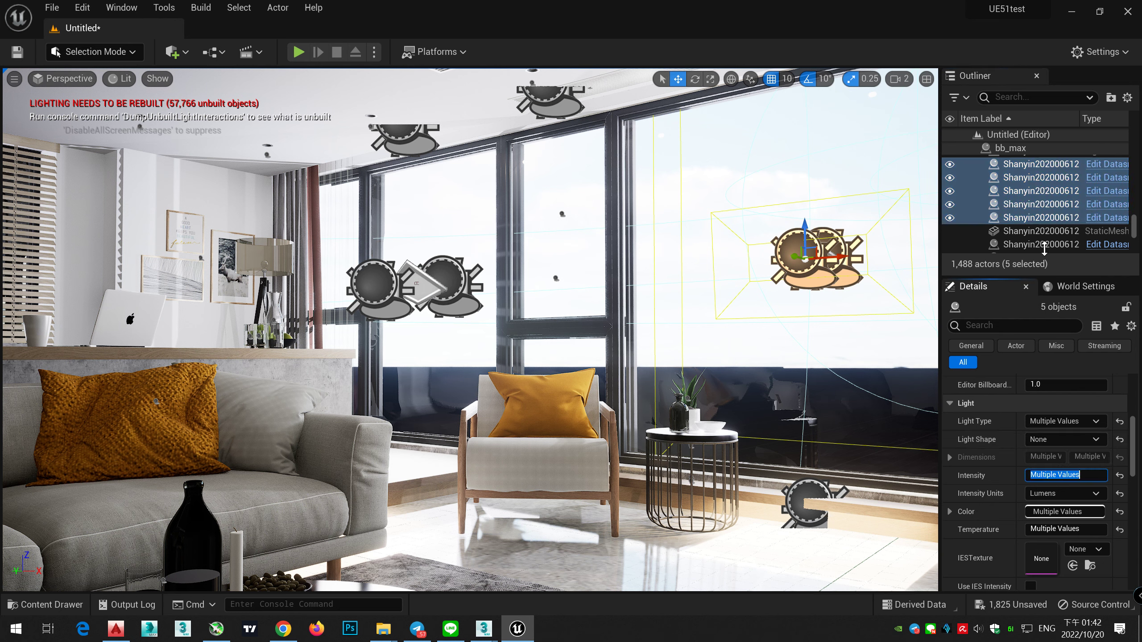
click(1038, 218)
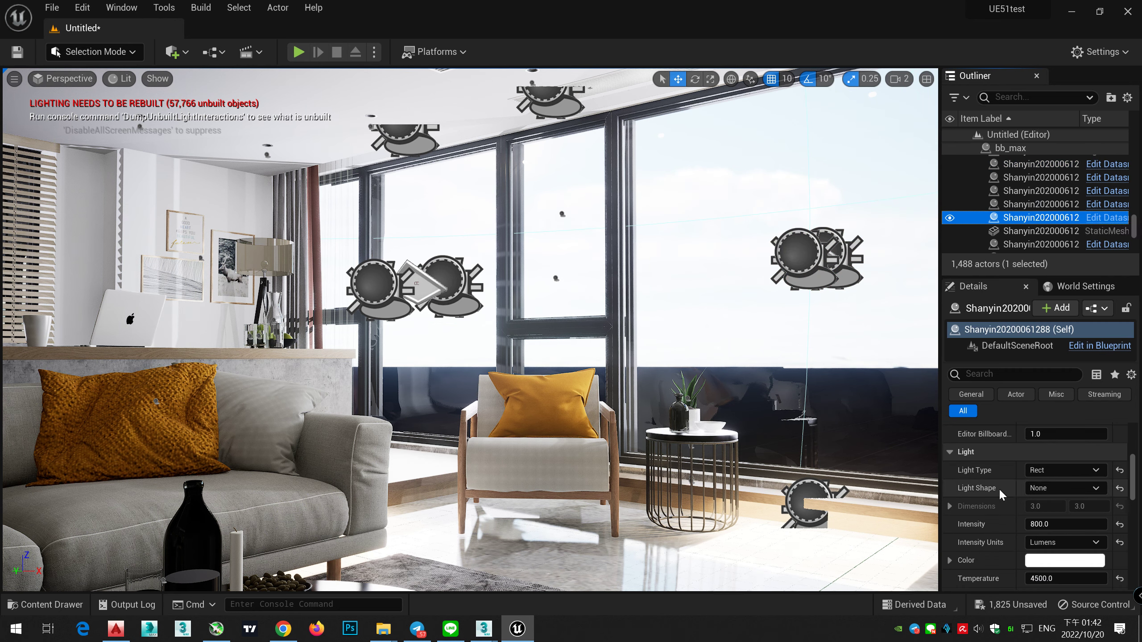
shift+click(1046, 167)
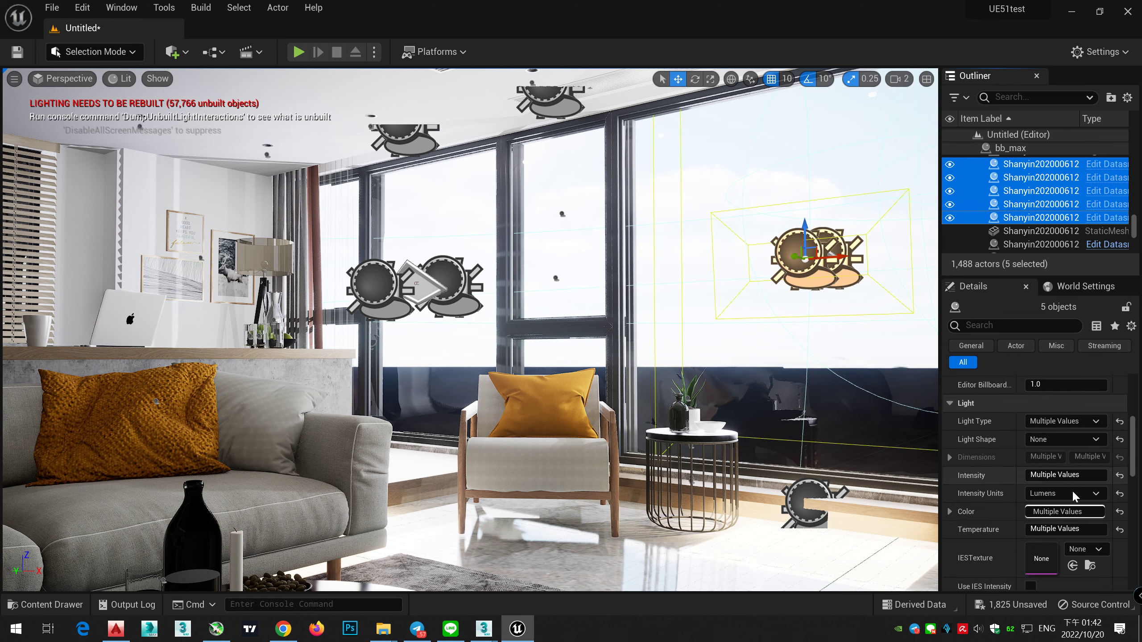
click(1090, 514)
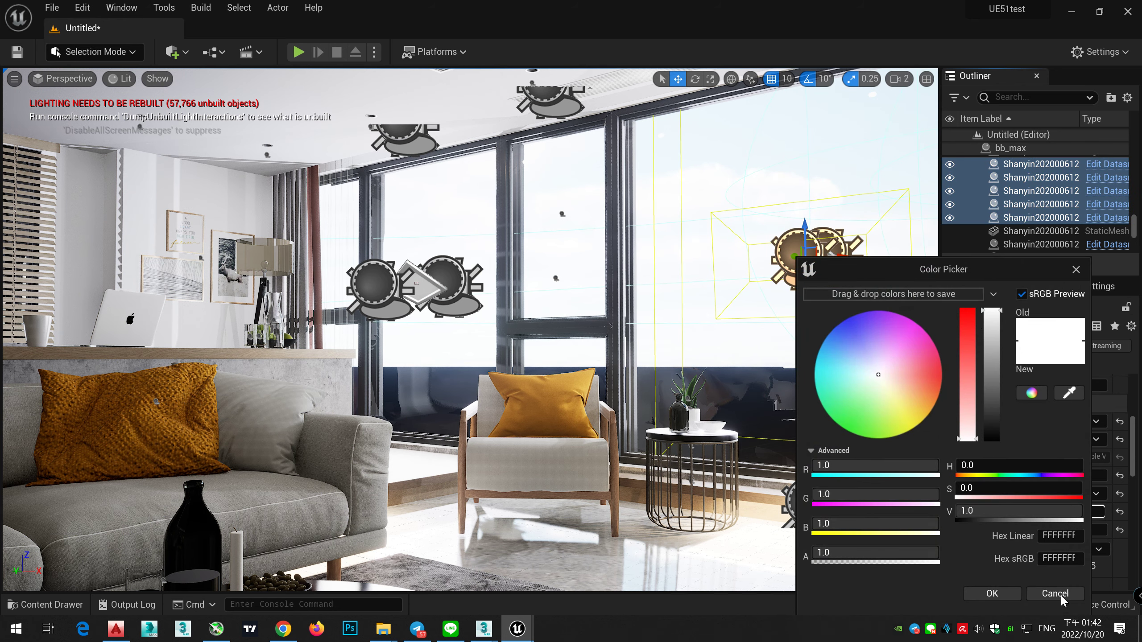
click(1058, 594)
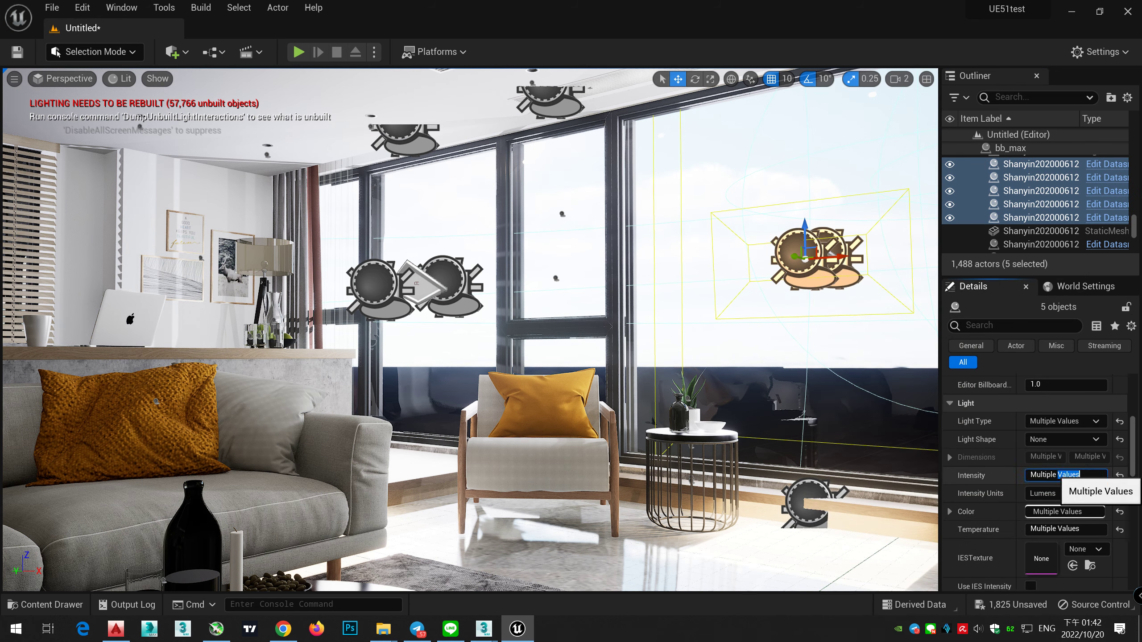
Step: Set the intensity of the five selected area lights to 200 lumens
click(1057, 475)
text(500.0)
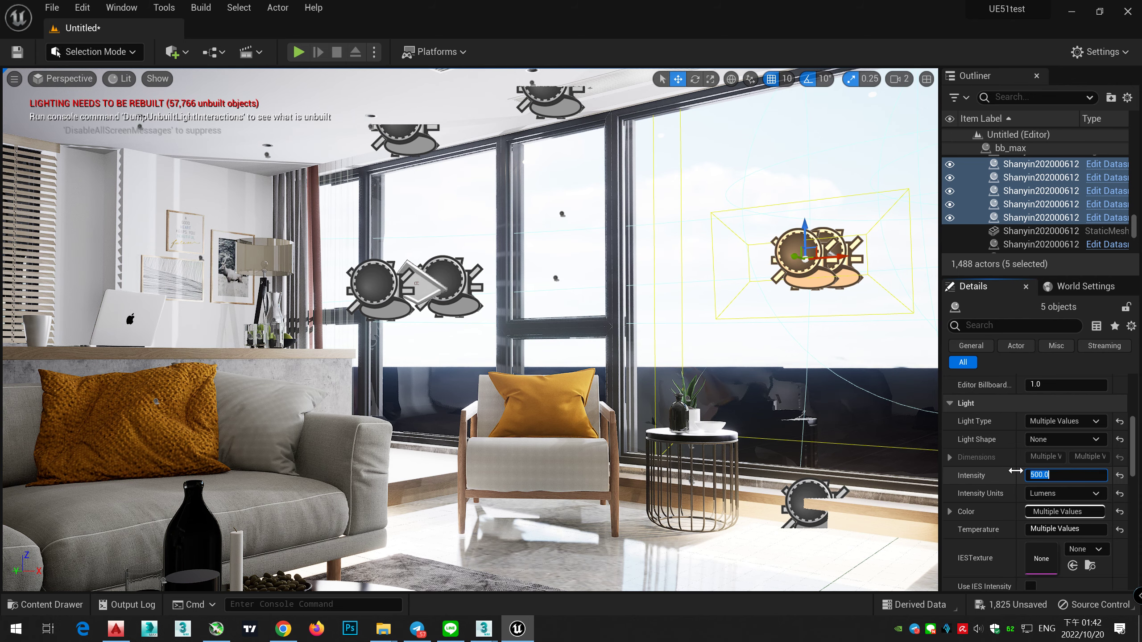
text(200)
key(Return)
Step: Pull the view back into the room and inspect the settings of individual ceiling lights and the area light by the far window
right_drag(561, 339, 678, 388)
key(s)
right_drag(589, 225, 589, 226)
key(a)
click(654, 98)
right_drag(710, 238, 724, 123)
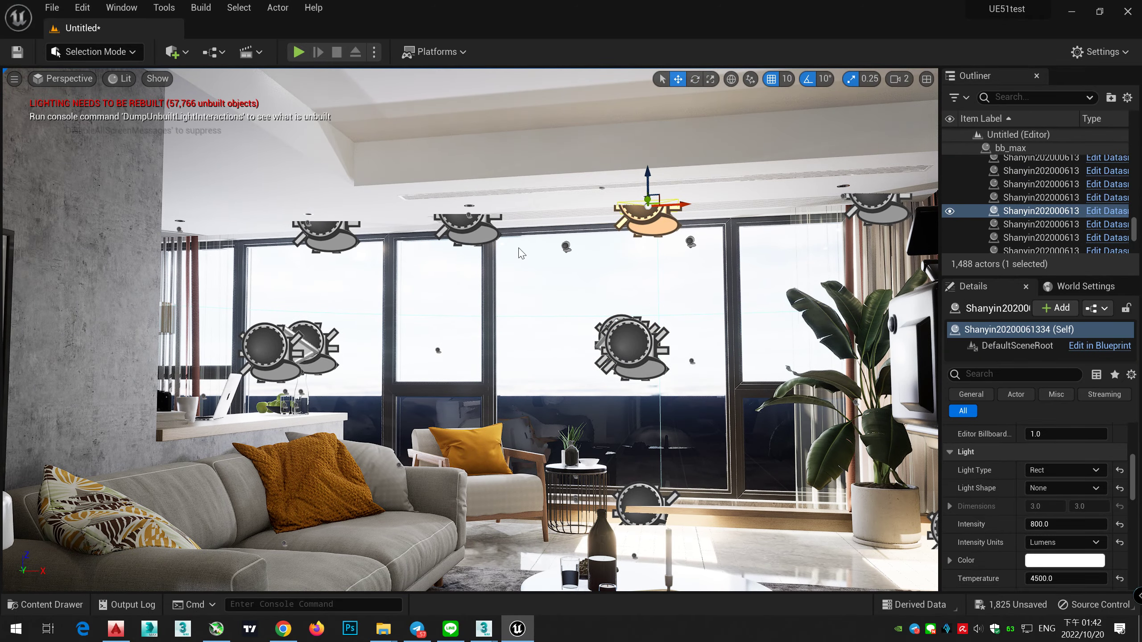
click(468, 222)
click(308, 344)
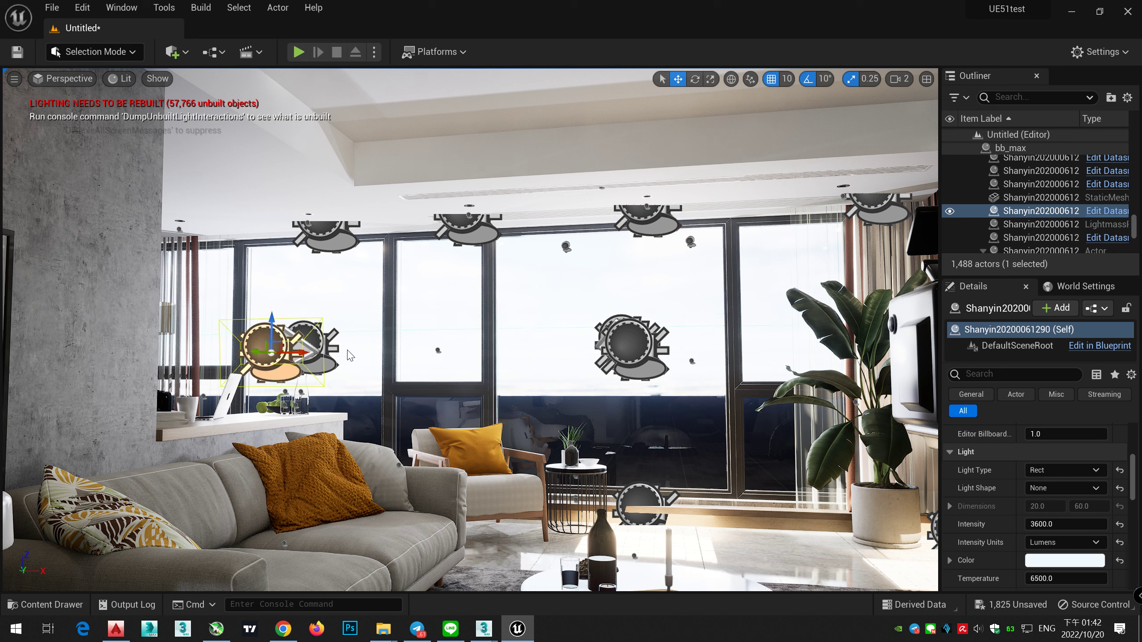
Step: Filter the Outliner by "light" and look through the listed area lights and portals around the selected one
scroll(1026, 211, up, 1)
click(1023, 97)
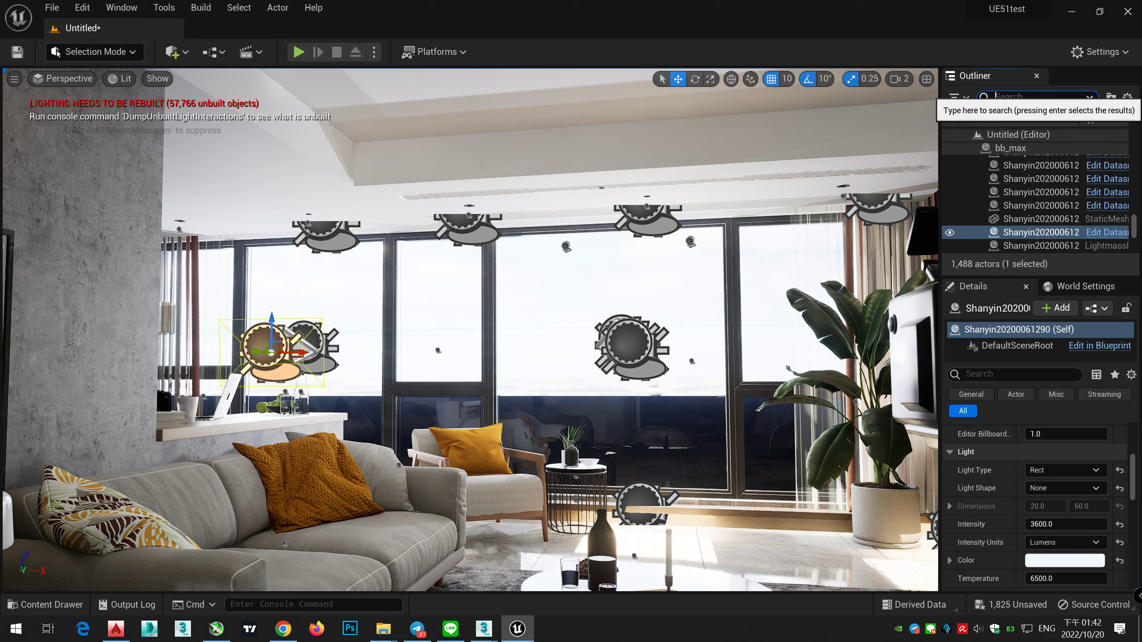
text(light)
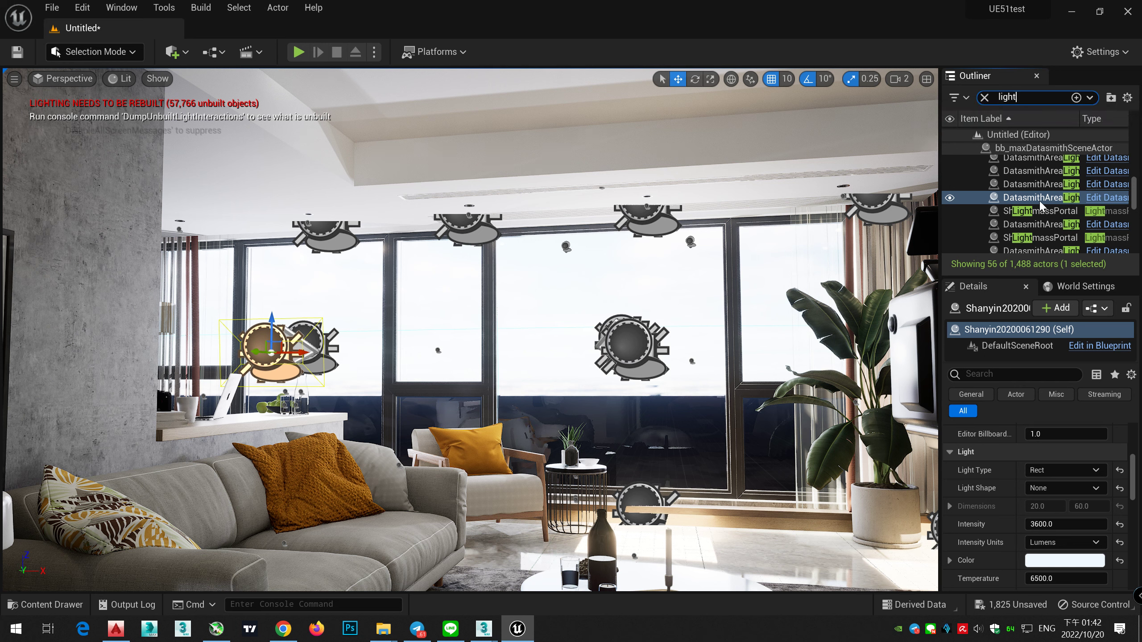
scroll(1053, 215, up, 3)
scroll(1057, 203, down, 2)
scroll(1055, 208, up, 1)
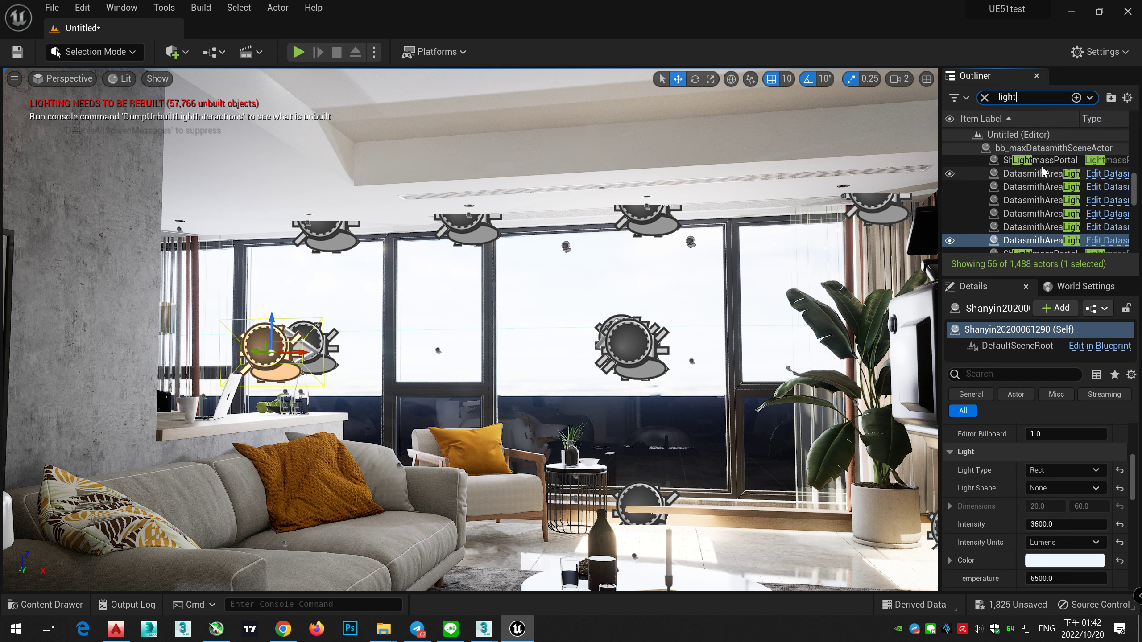
Step: Select the Lightmass portal at the large window and examine its transform and rendering properties
click(1041, 166)
scroll(1041, 166, up, 2)
scroll(1055, 221, up, 2)
scroll(1045, 225, down, 3)
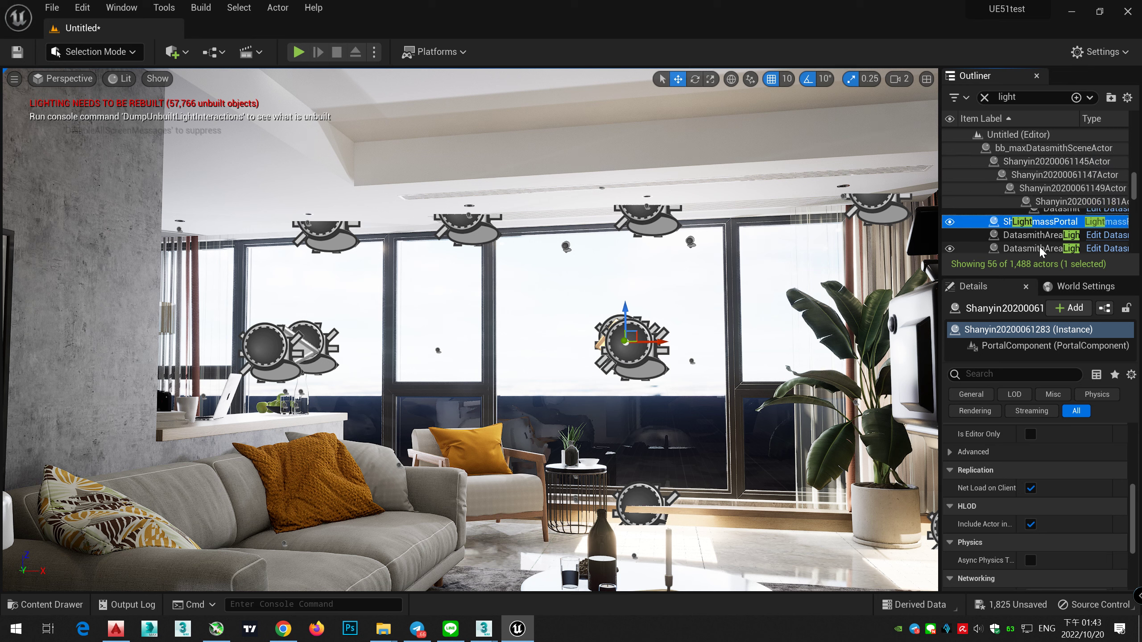
scroll(1043, 459, up, 4)
scroll(1082, 479, up, 3)
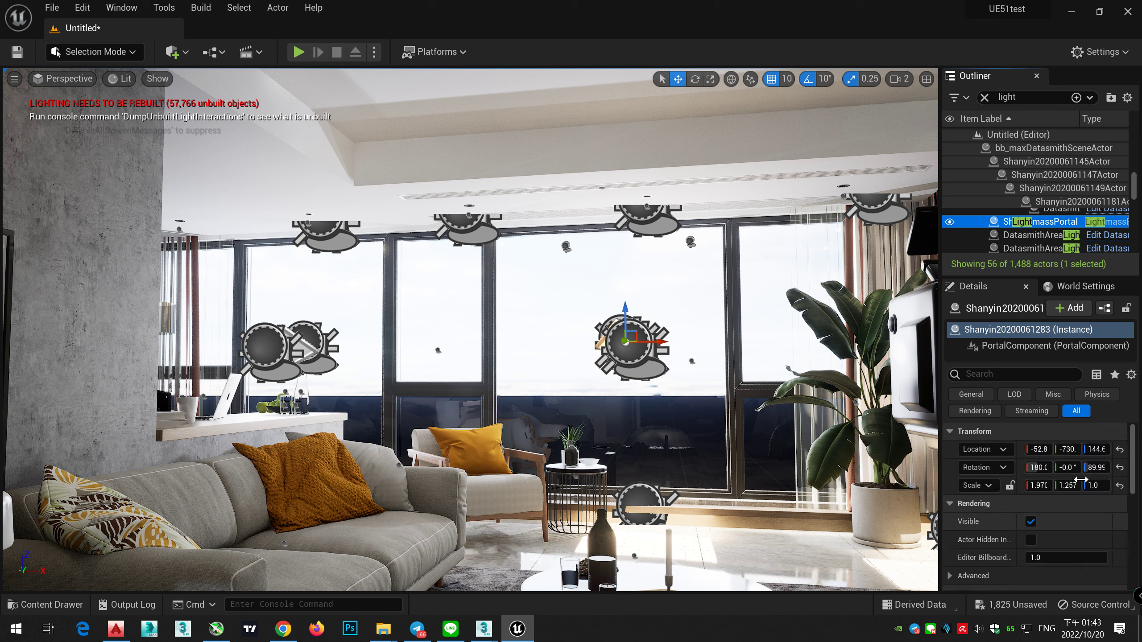
scroll(1108, 507, down, 5)
Step: Select the six area lights around the windows and set their intensity to 100 lumens
click(1038, 235)
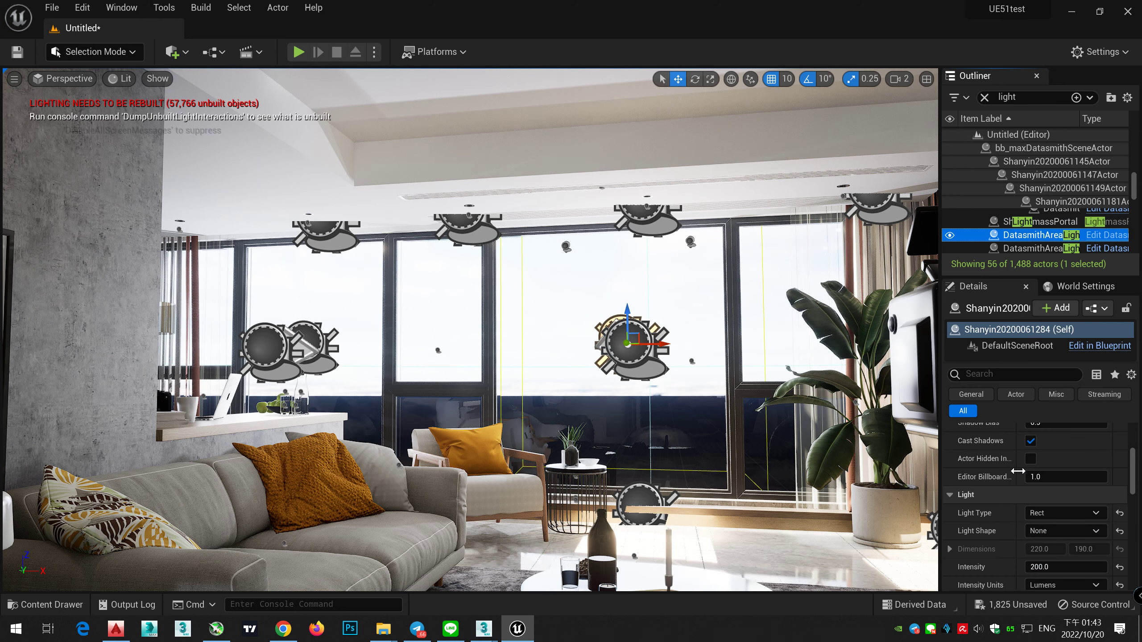
scroll(1040, 220, down, 3)
shift+click(1055, 210)
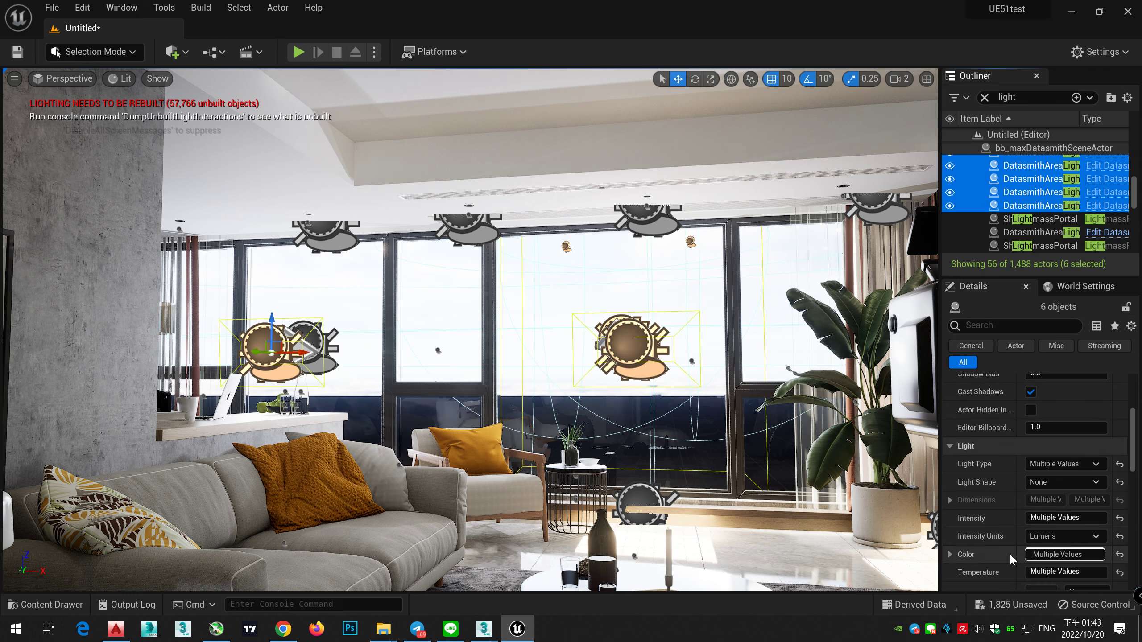
click(1078, 518)
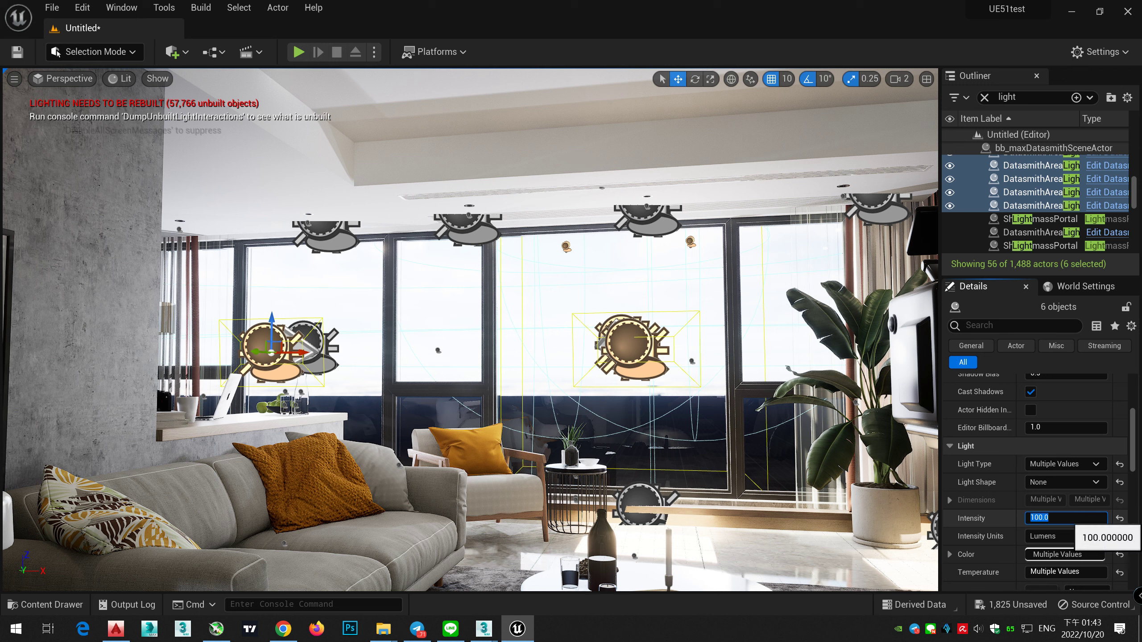
Step: Filter the Outliner by "sun", select the SunSky actor and set its Solar Time to about 16.07
click(1021, 97)
click(1048, 206)
text(sun)
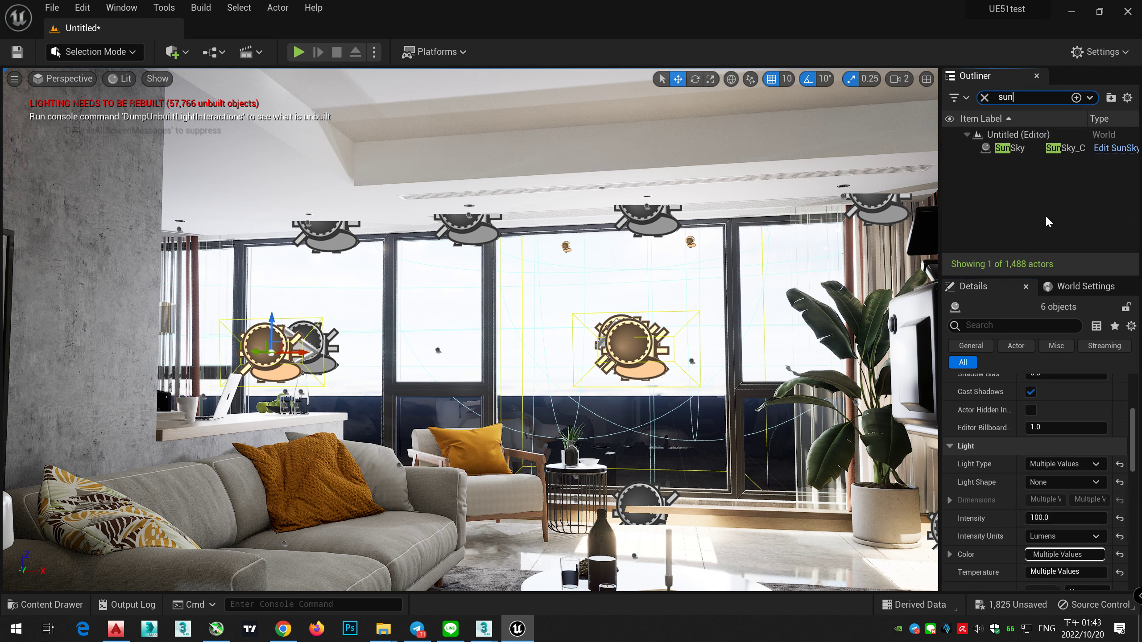
click(1027, 150)
scroll(997, 495, down, 2)
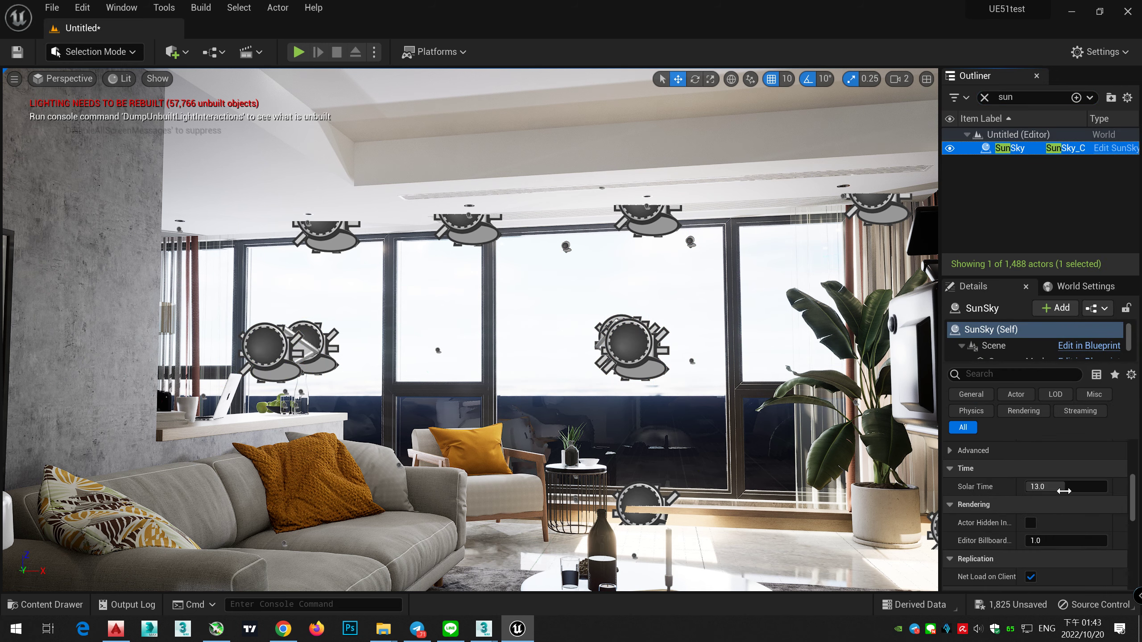
click(1052, 486)
drag(1064, 487, 1078, 487)
Step: Hide the light icons in the viewport and shift SunSky's Solar Time further into the afternoon
right_drag(567, 353, 567, 353)
key(s)
key(g)
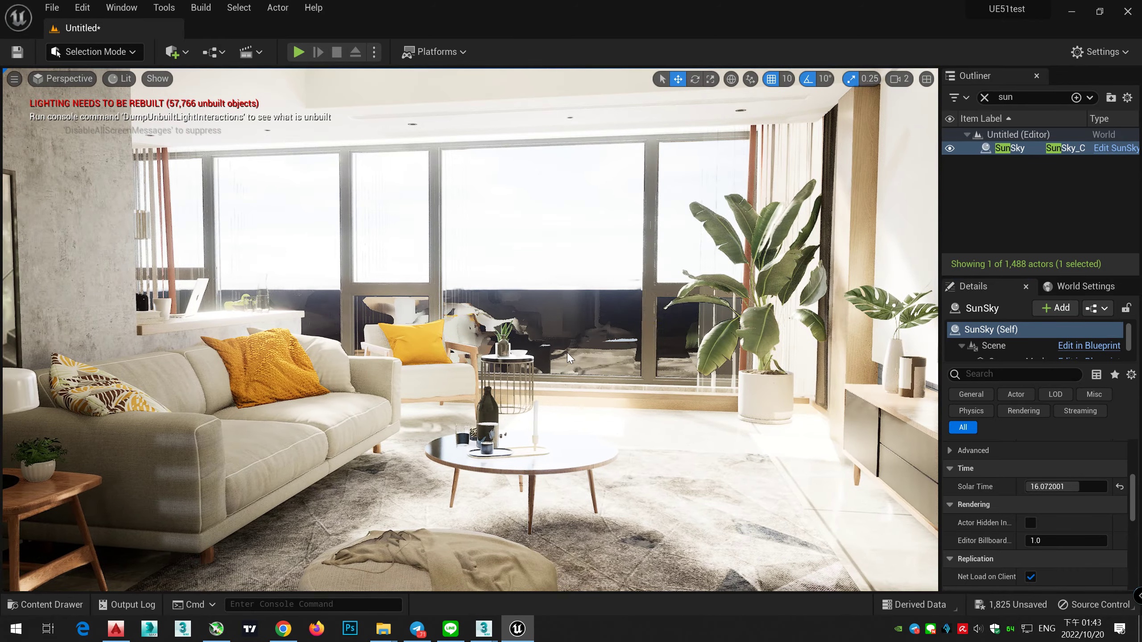
drag(1067, 486, 1079, 486)
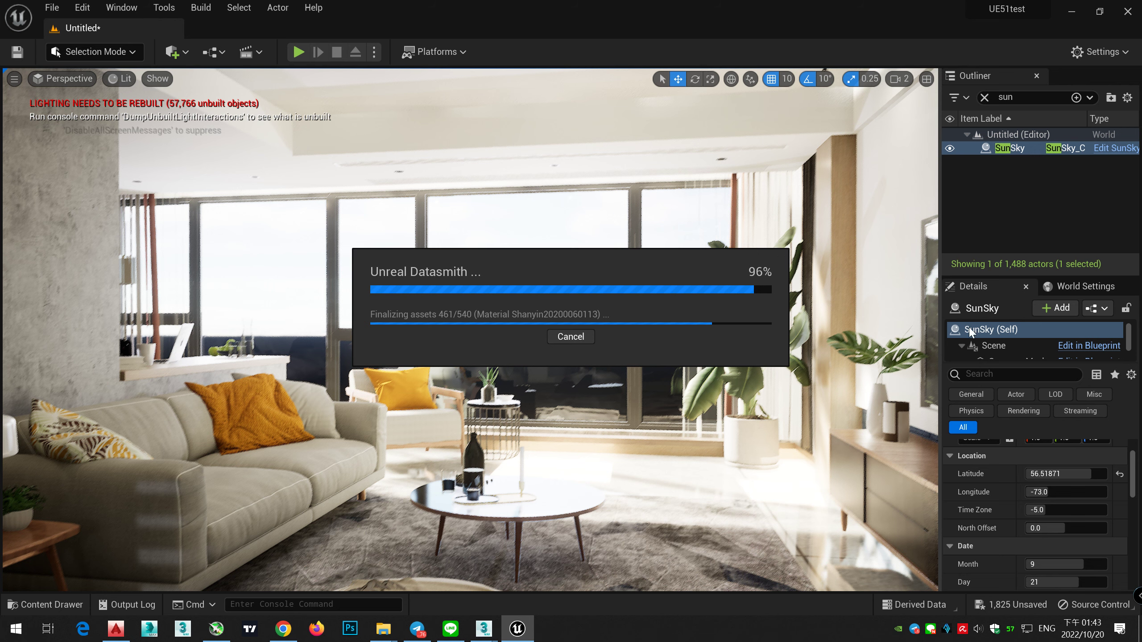
Step: Switch to the Datasmith Direct Link window of 3ds Max to check the connection, and return to Unreal Engine
mouse_move(484, 628)
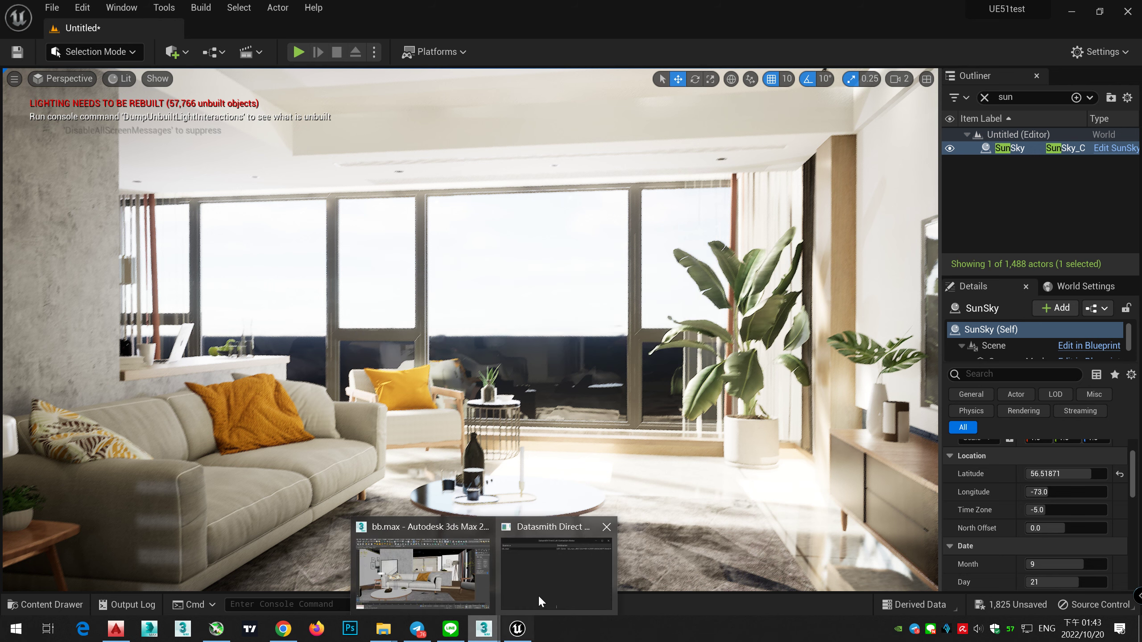
click(571, 554)
click(516, 629)
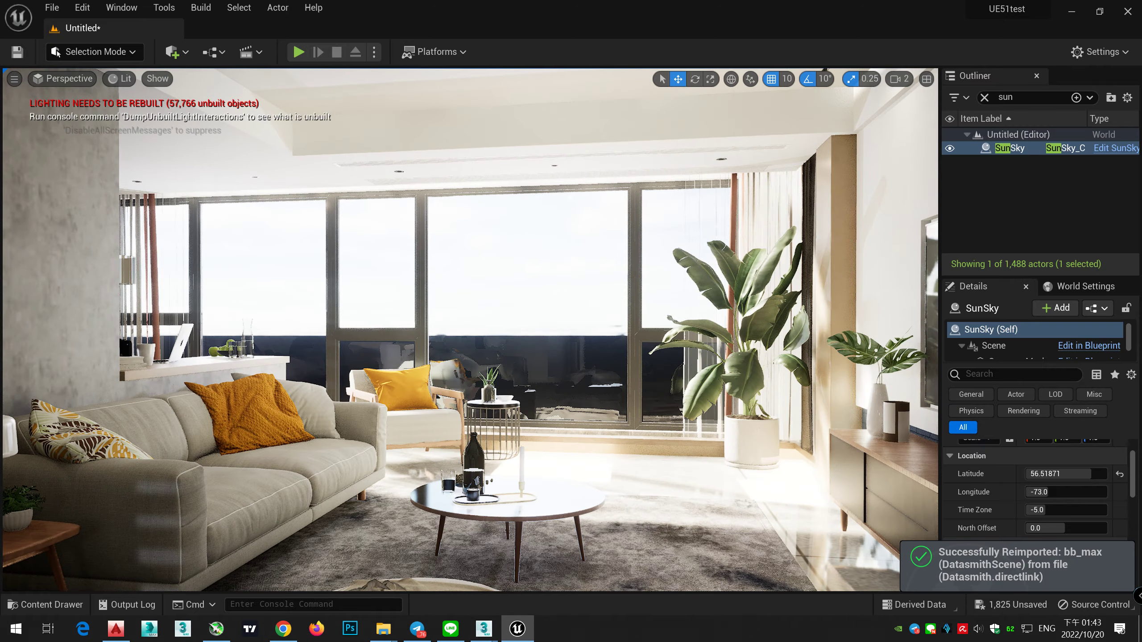